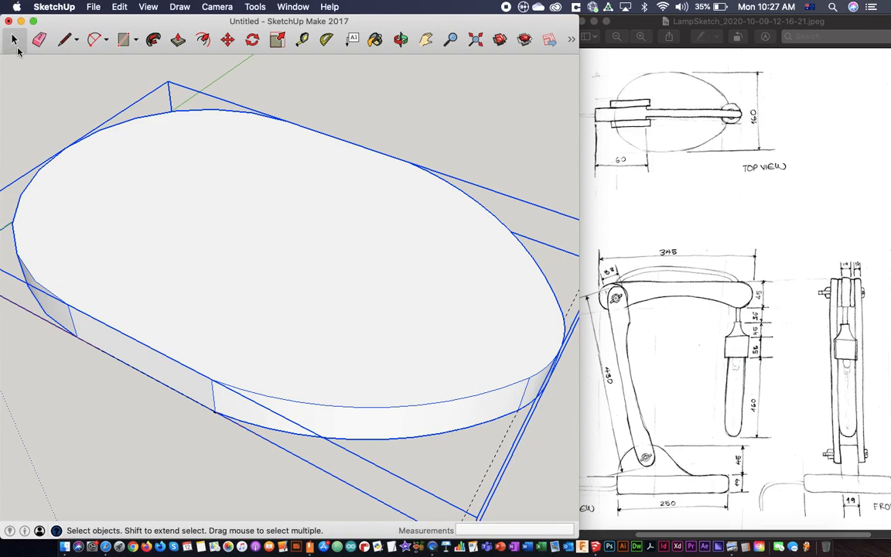
Open the base group for editing and place a guide across its top face, 80 mm from the straight long edge
left_click(42, 84)
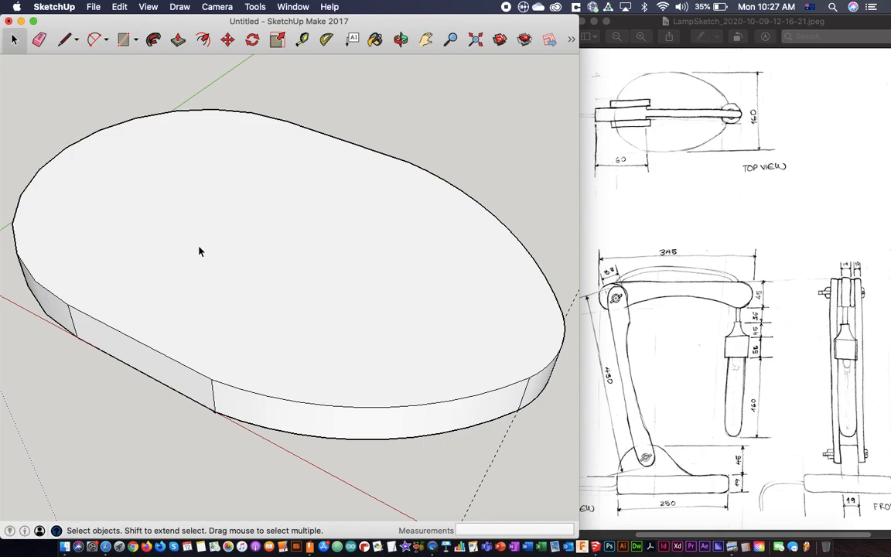
double_click(197, 250)
left_click(236, 241)
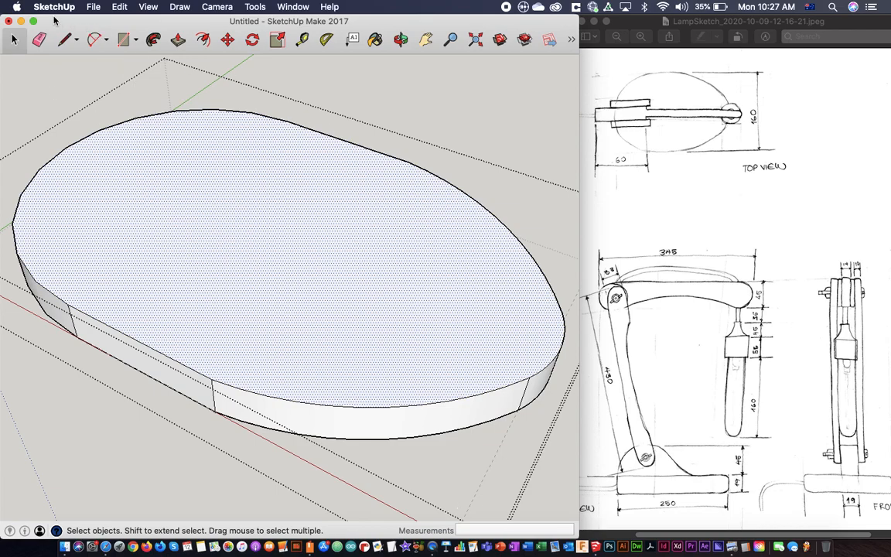
left_click(303, 40)
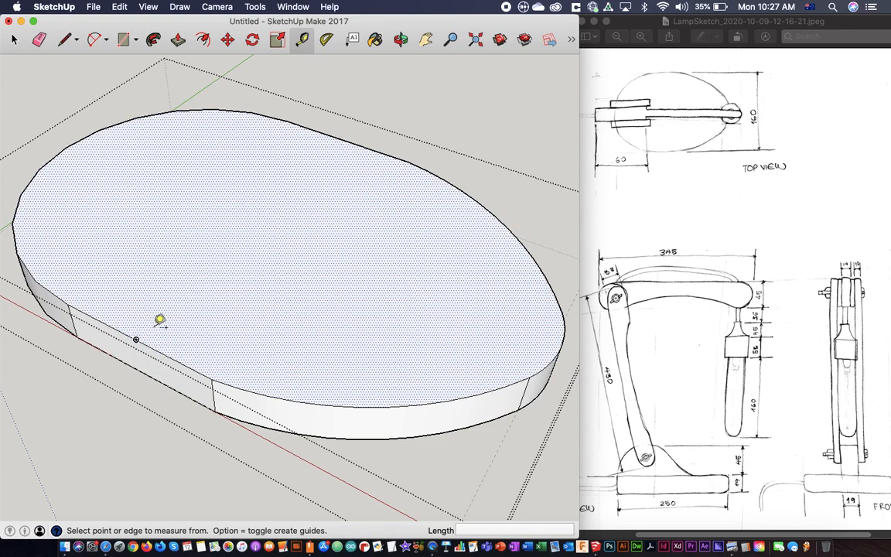
left_click(137, 338)
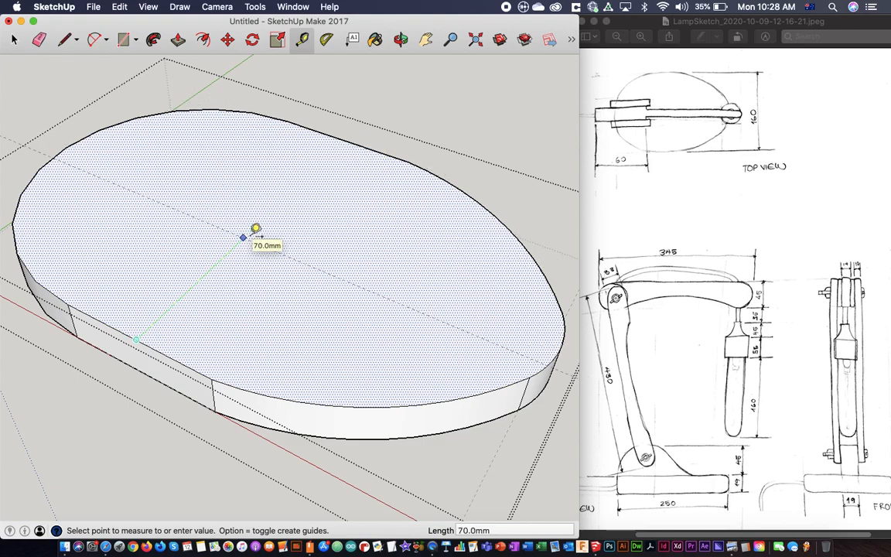
type("8")
key("Return")
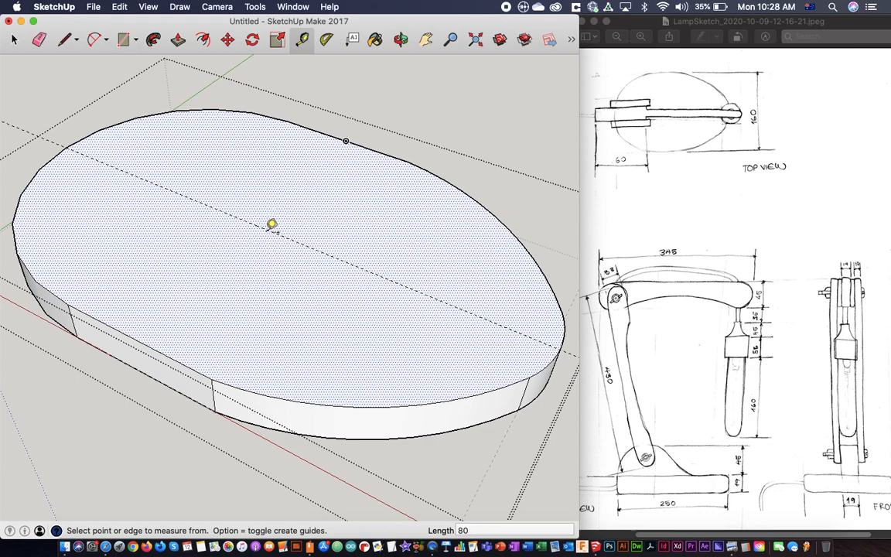
Place two parallel guides on the top face, offset 9.5 mm to either side of the centre guide
scroll(266, 224, "up", 2)
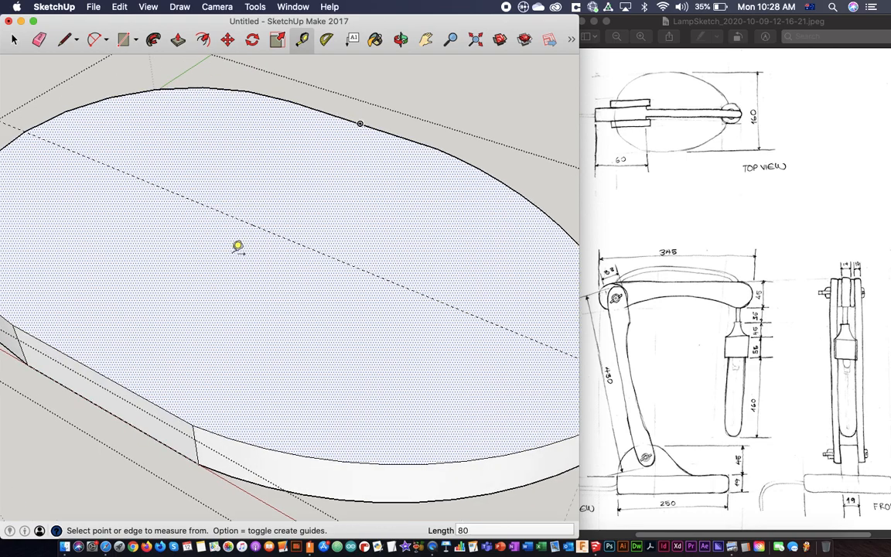
left_click(275, 232)
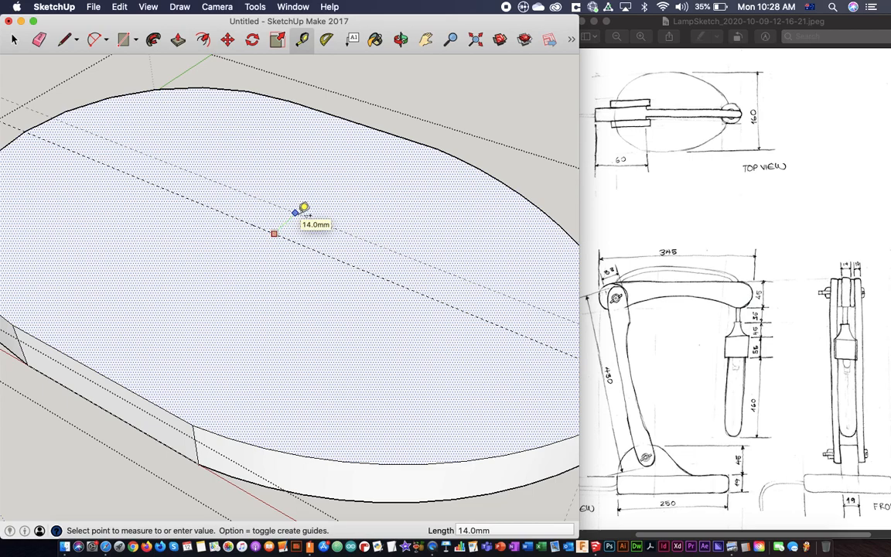
type("9.5")
key("Return")
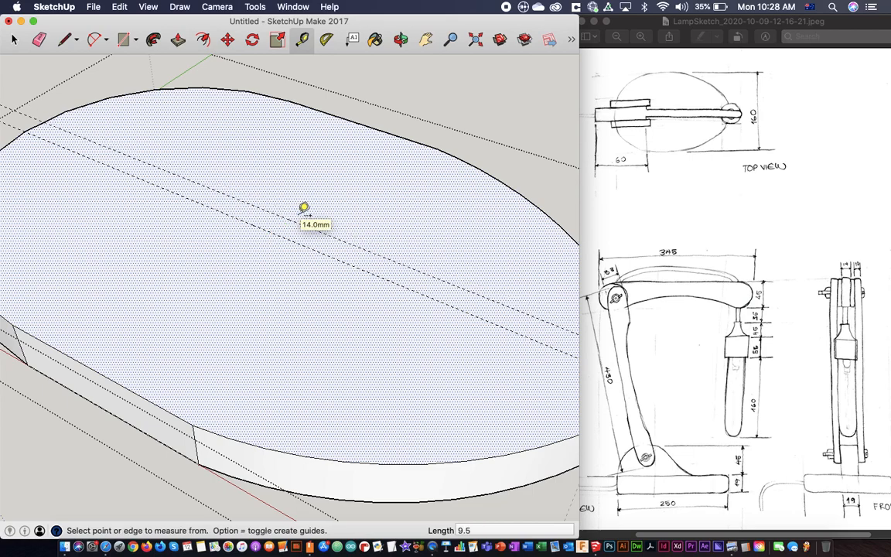
left_click(275, 232)
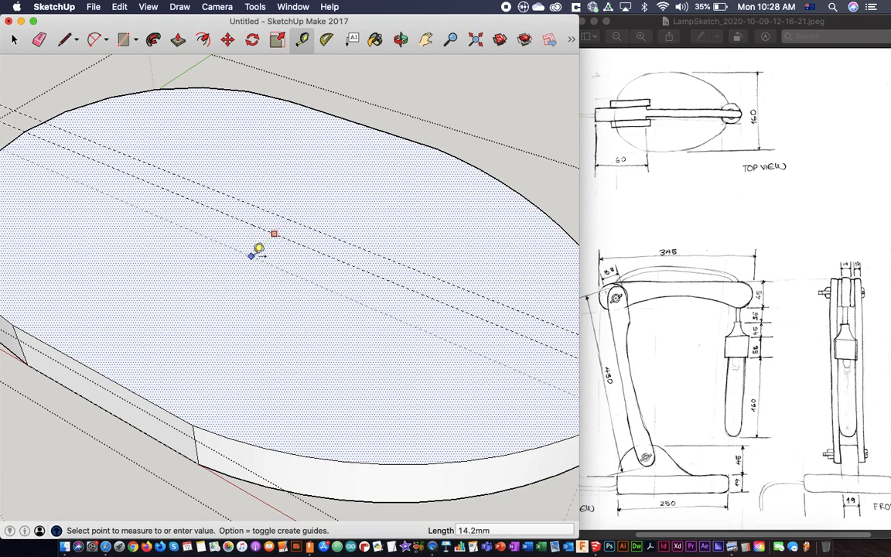
type("9.")
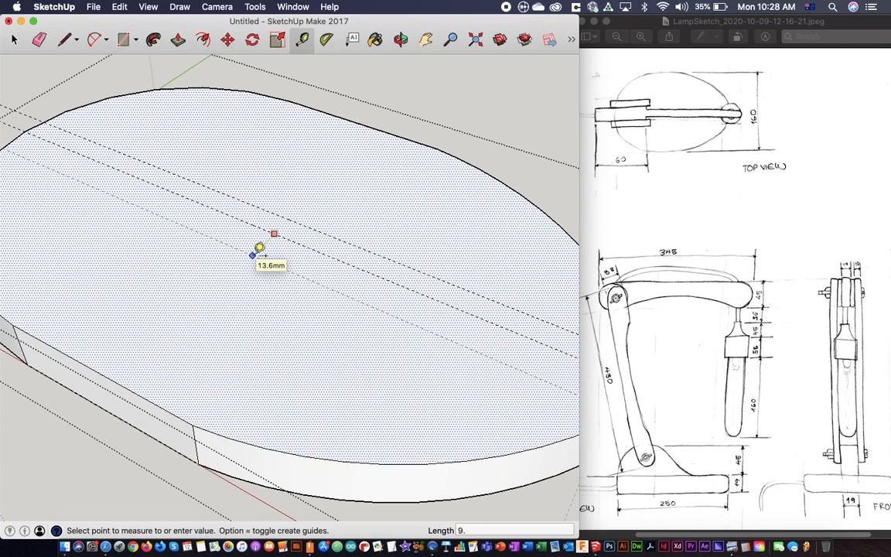
key("Return")
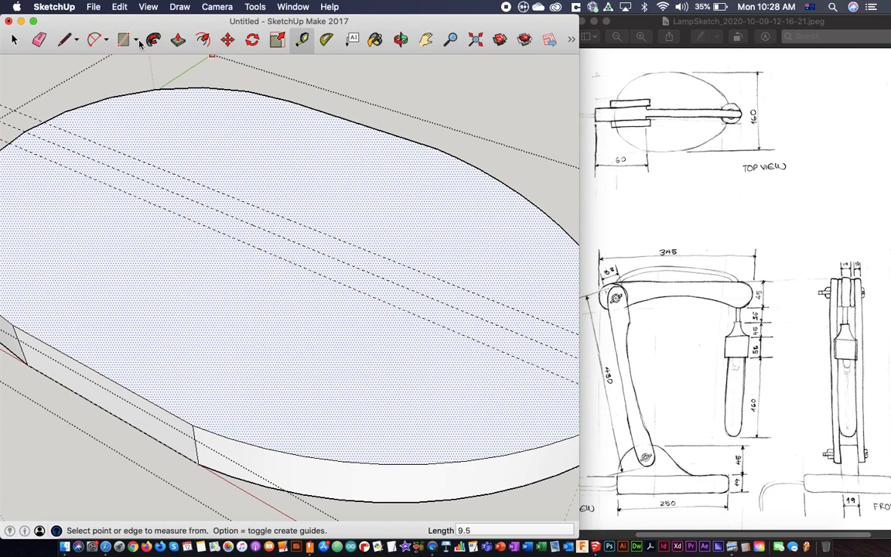
Draw a line along the outer guide farther from the red axis, across the whole top face from rim to rim
left_click(67, 43)
left_click(44, 121)
scroll(330, 233, "up", 2)
scroll(464, 290, "down", 4)
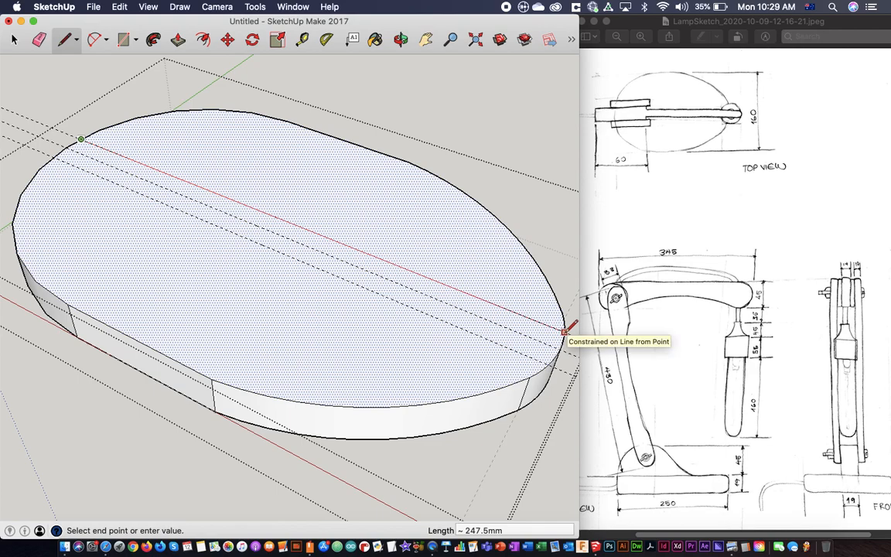
left_click(564, 331)
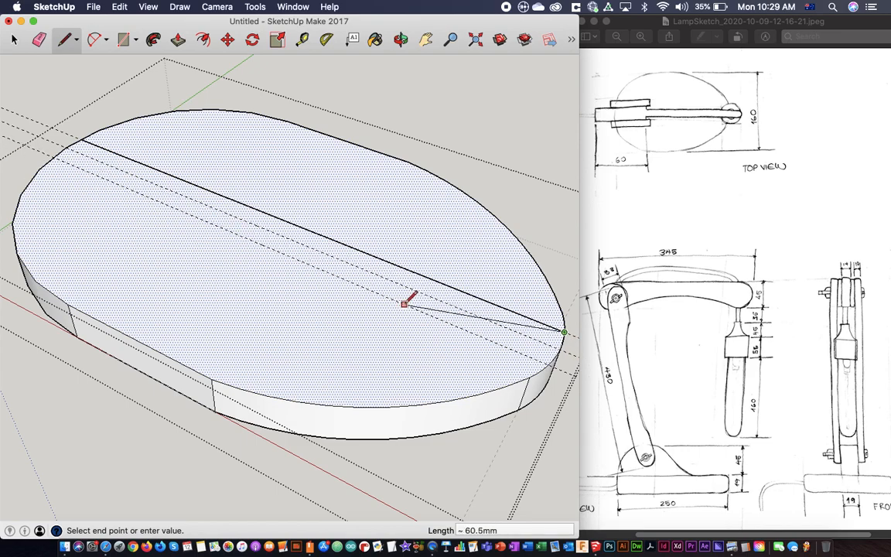
scroll(573, 334, "up", 5)
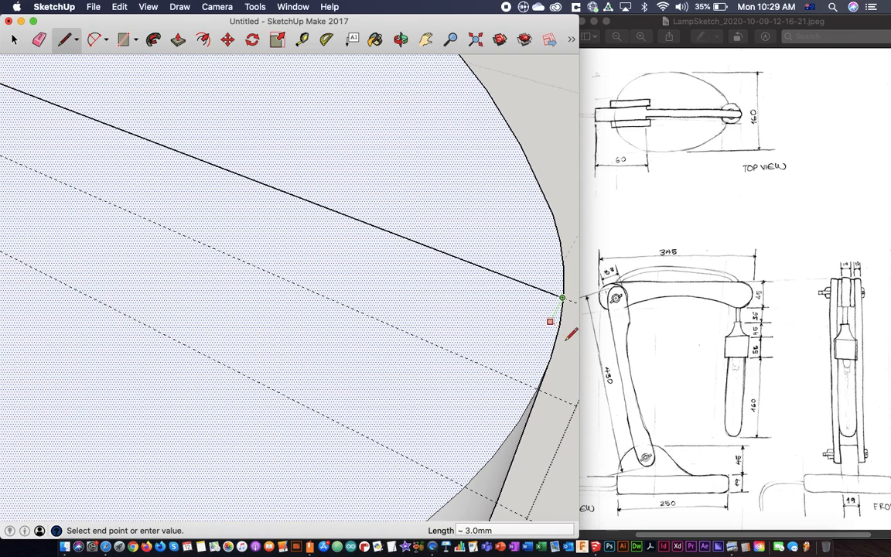
scroll(573, 295, "up", 5)
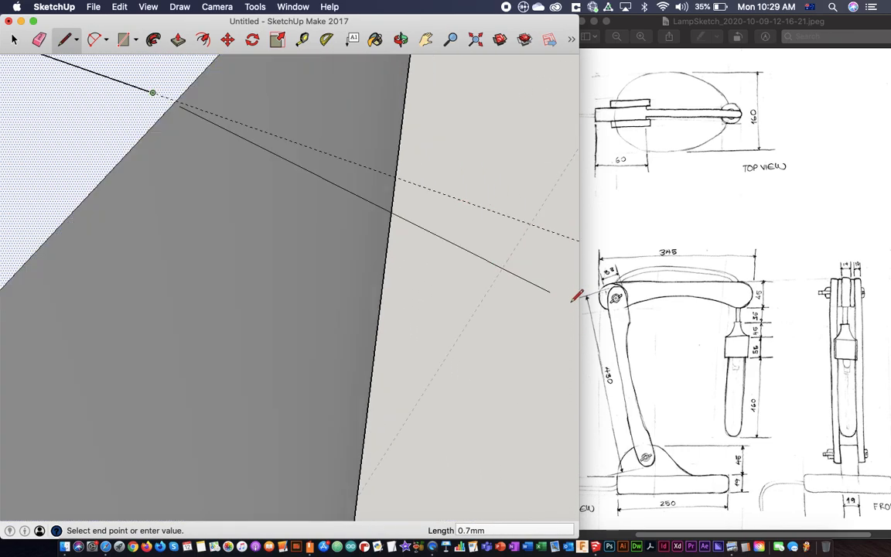
left_click(177, 100)
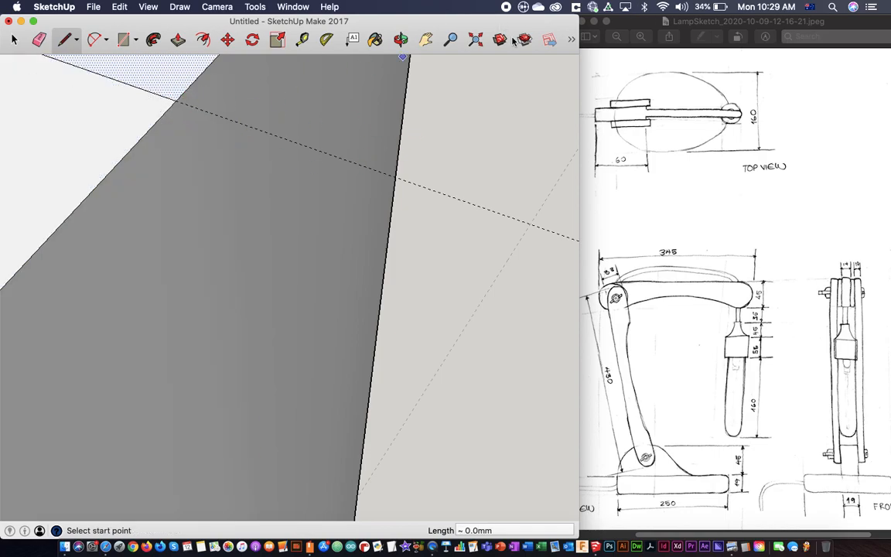
Draw a second line along the outer guide nearer the red axis, across the whole top face from rim to rim
left_click(472, 41)
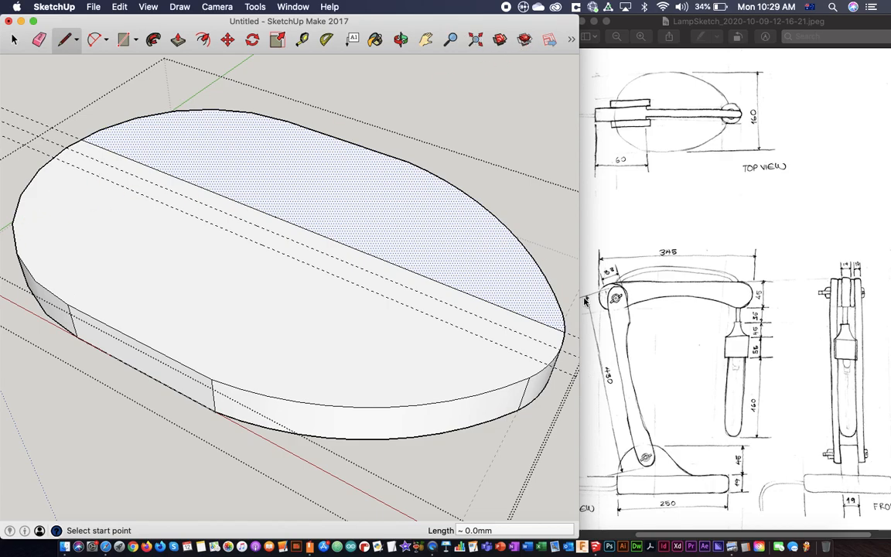
scroll(557, 355, "up", 5)
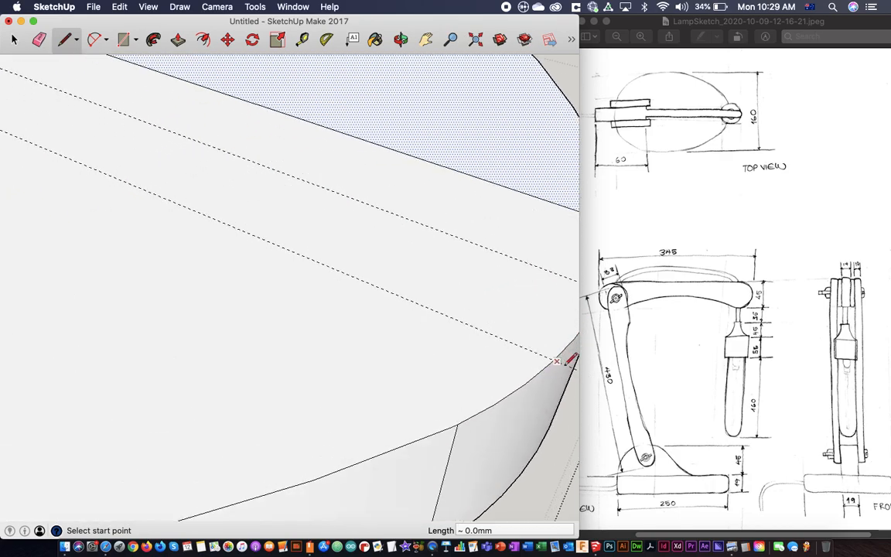
scroll(552, 359, "up", 4)
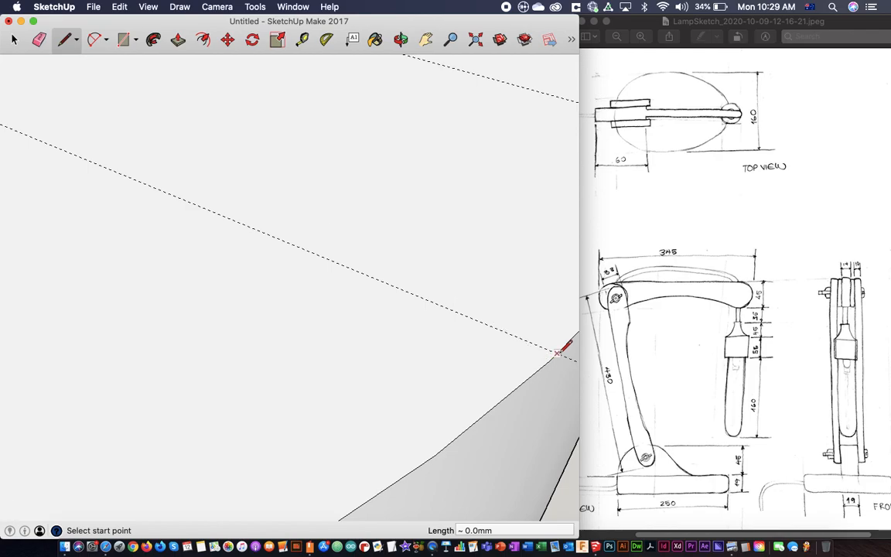
scroll(552, 358, "up", 1)
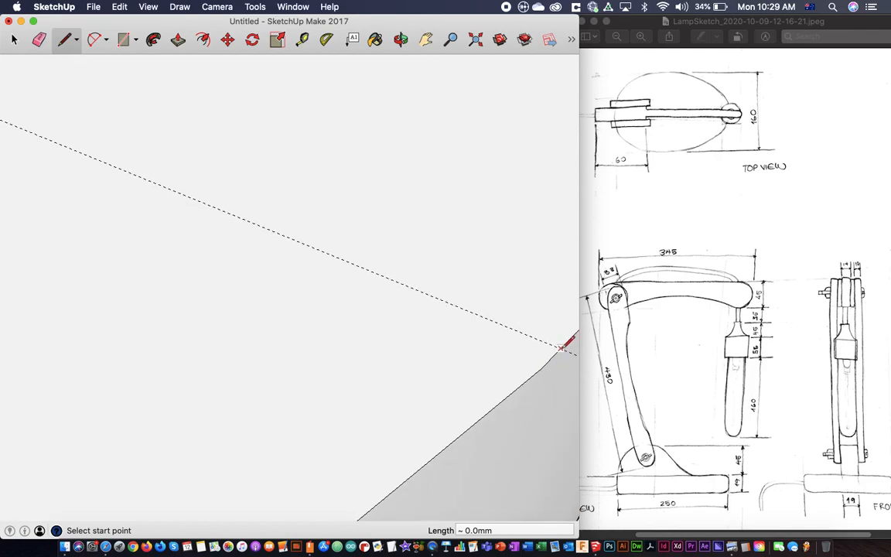
left_click(561, 347)
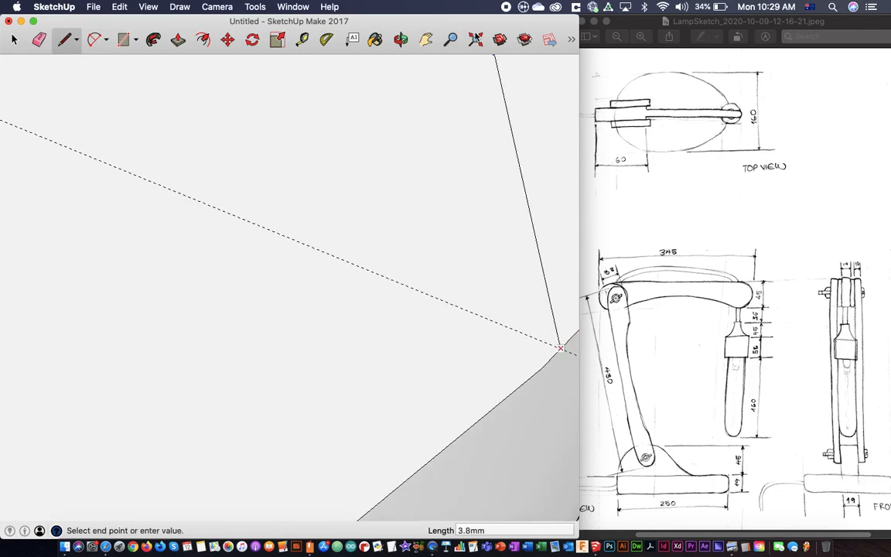
left_click(475, 39)
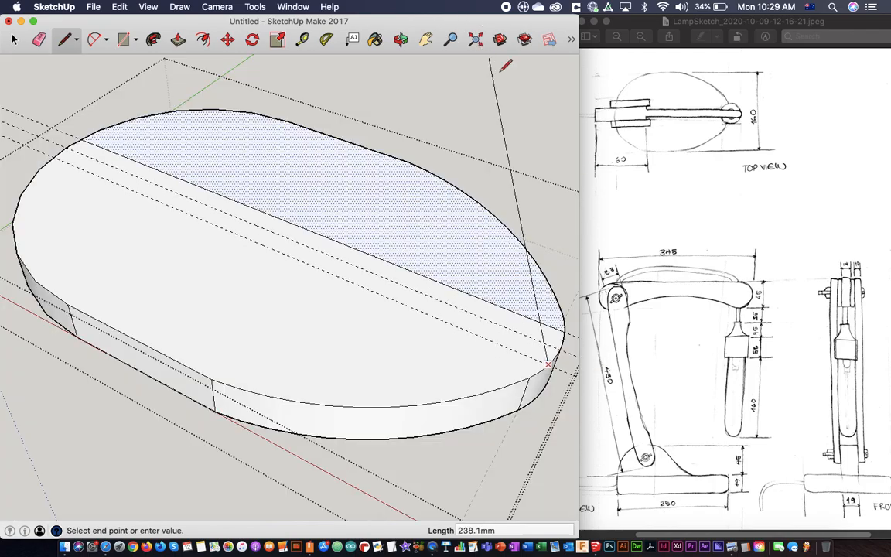
left_click(54, 157)
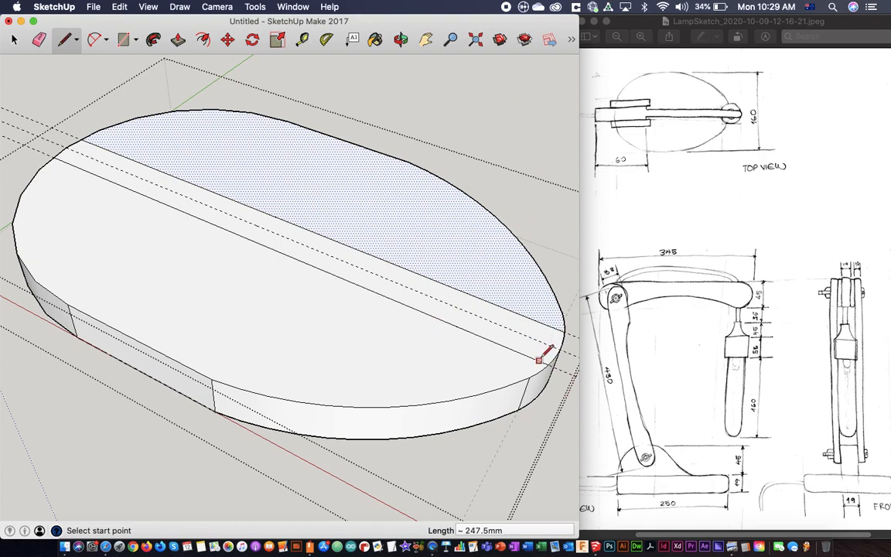
Draw two vertical 19 mm lines down the side wall at one end of the base, from the top lines' endpoints to the bottom edge
scroll(508, 335, "up", 3)
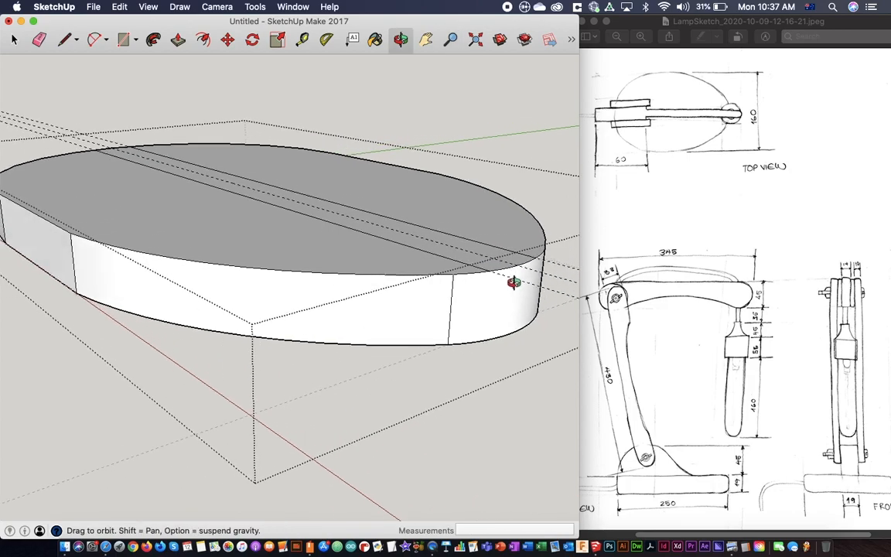
middle_click_drag(514, 283, 451, 307)
scroll(452, 307, "up", 4)
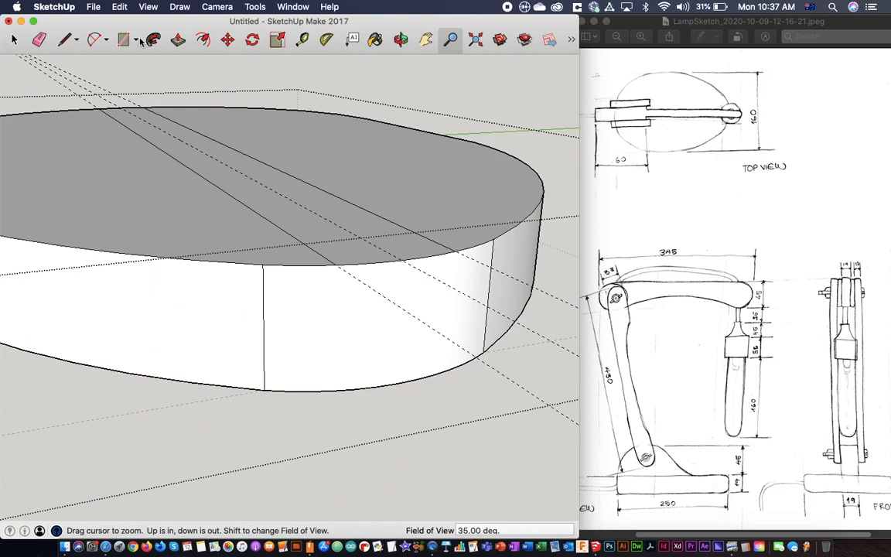
left_click(65, 39)
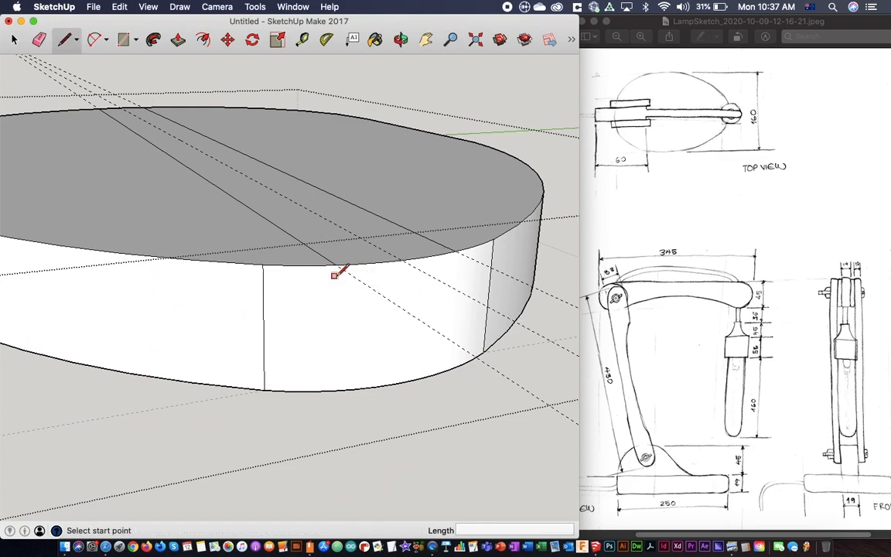
scroll(334, 273, "up", 5)
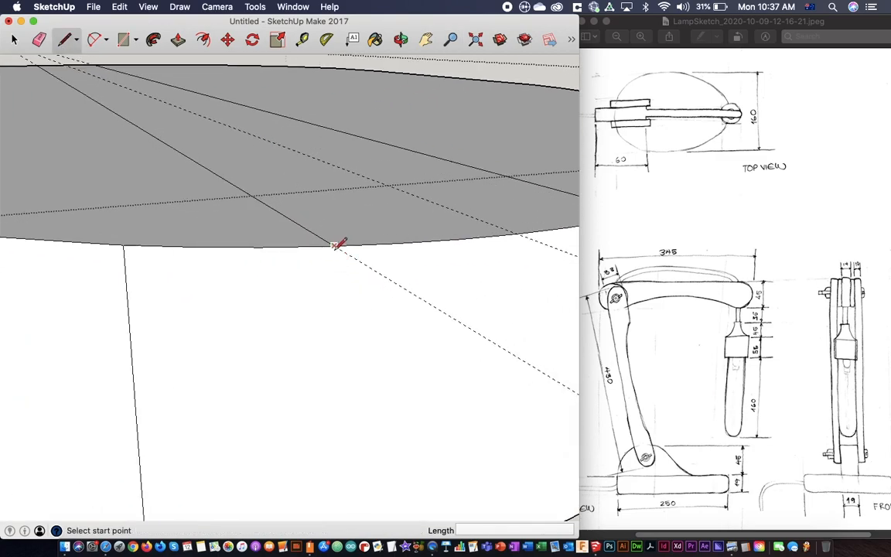
scroll(337, 243, "up", 4)
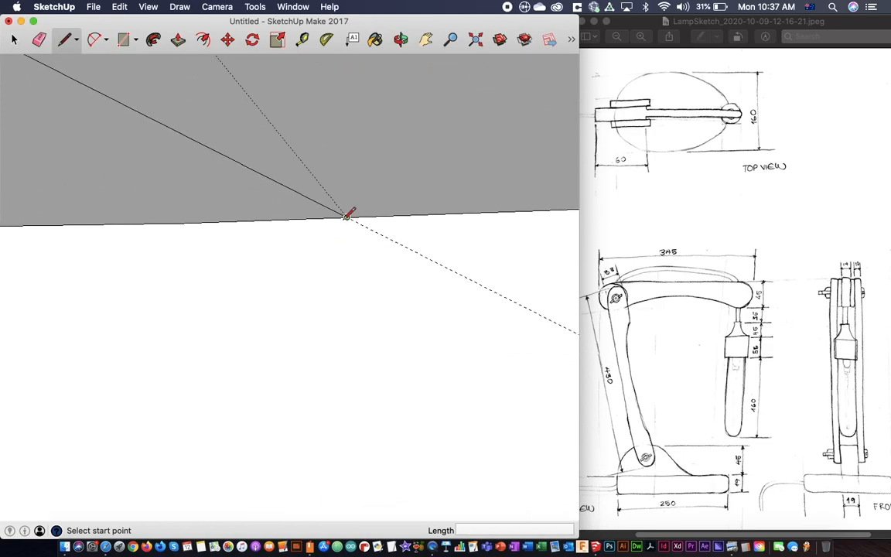
left_click(347, 217)
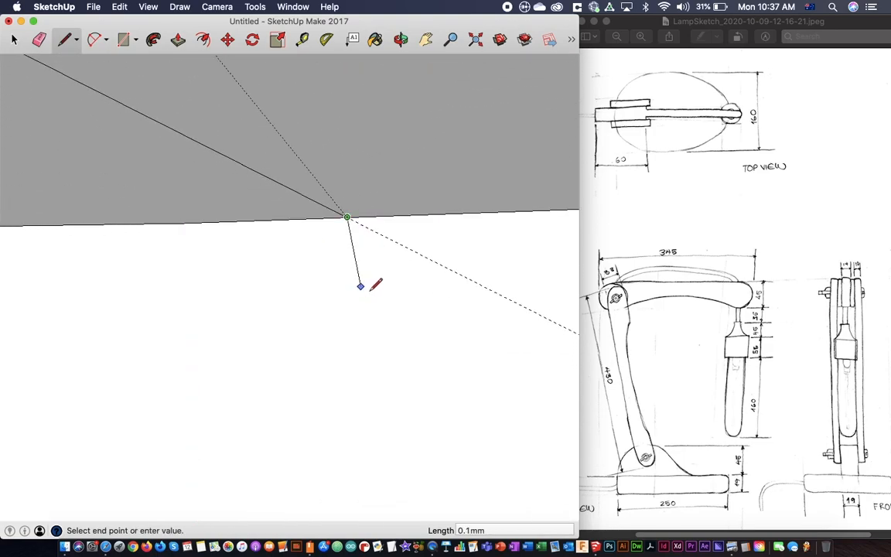
left_click(474, 46)
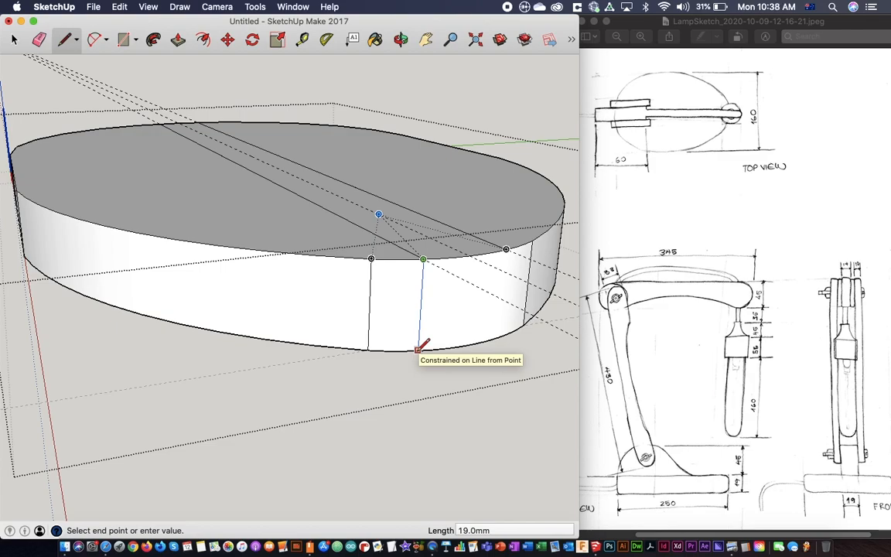
left_click(419, 349)
left_click(506, 249)
left_click(501, 331)
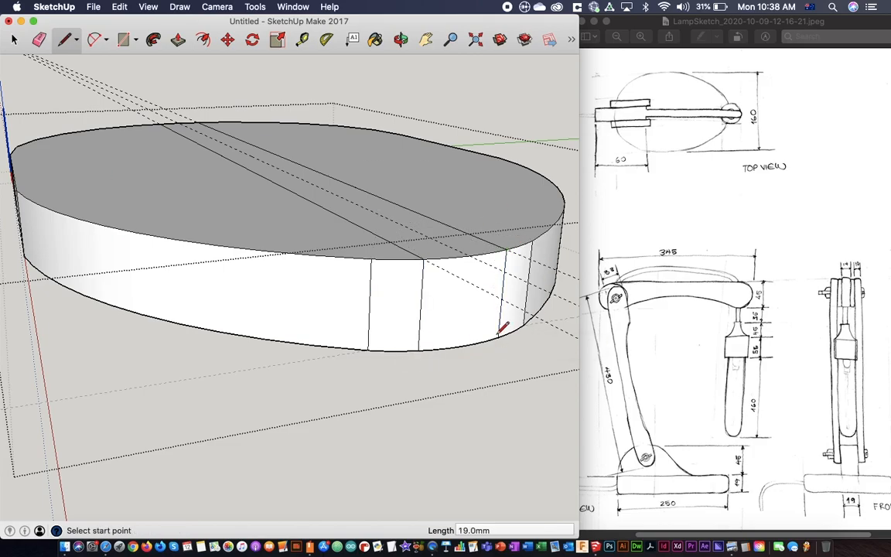
Draw a vertical 19 mm line down the side wall at the opposite end of the base, from the top line nearer the red axis
middle_click_drag(128, 163, 624, 211)
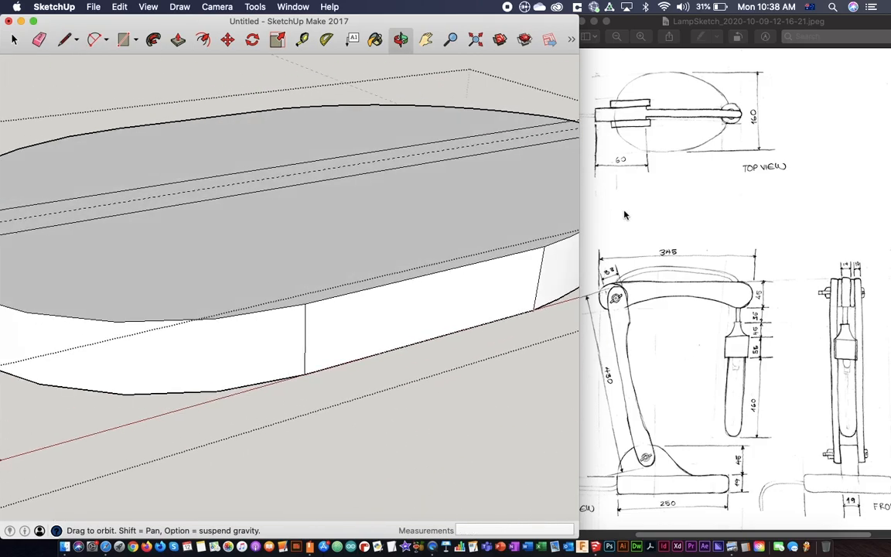
middle_click_drag(186, 220, 474, 210)
left_click(401, 39)
left_click_drag(250, 220, 211, 199)
left_click(14, 39)
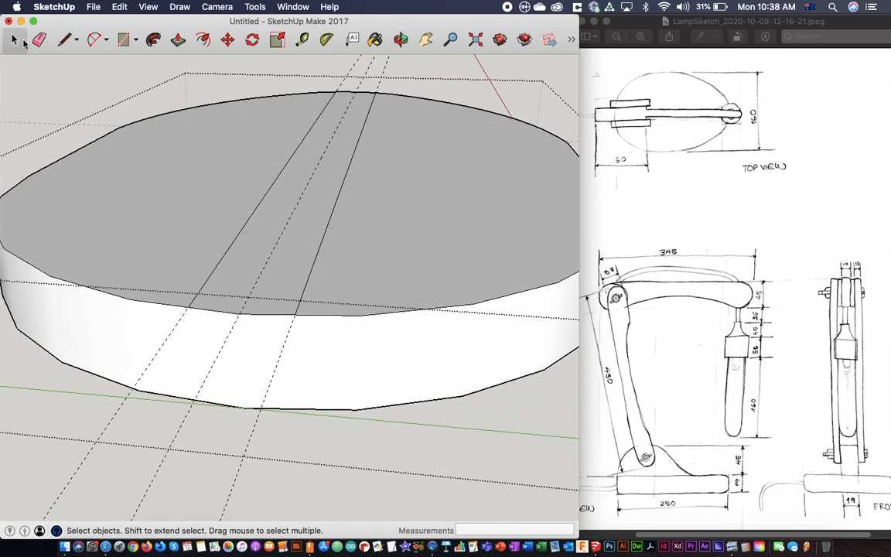
key("l")
scroll(294, 321, "up", 5)
left_click(297, 306)
scroll(297, 306, "down", 5)
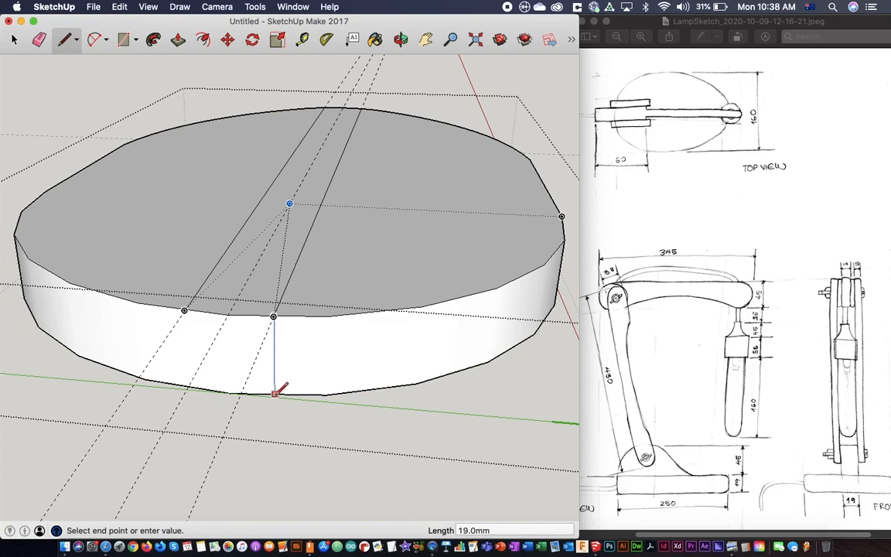
key("Escape")
Draw a second vertical 19 mm line down the same end wall, from the endpoint of the top line farther from the red axis
scroll(195, 272, "up", 5)
left_click(191, 274)
scroll(183, 325, "down", 5)
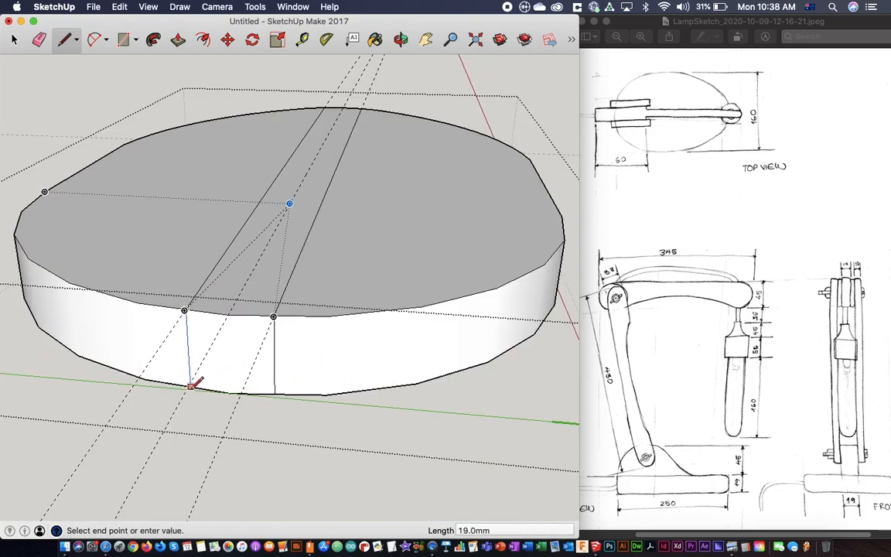
left_click(191, 385)
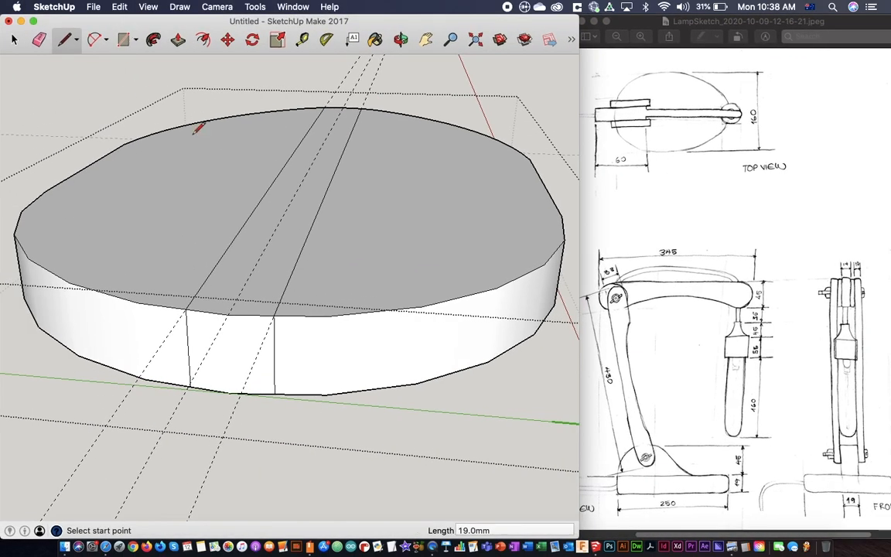
left_click(14, 39)
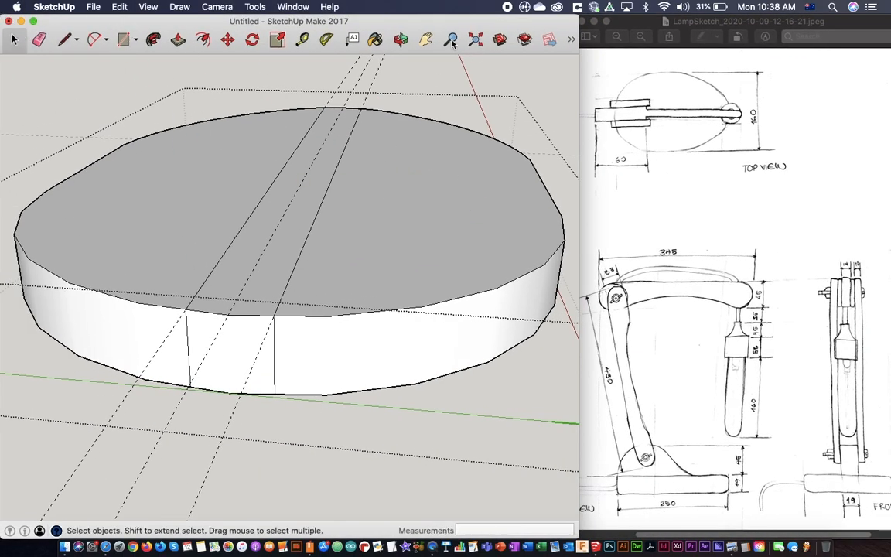
Push/pull the central strip of the base's top face upward by 45 mm
middle_click_drag(321, 176, 484, 141)
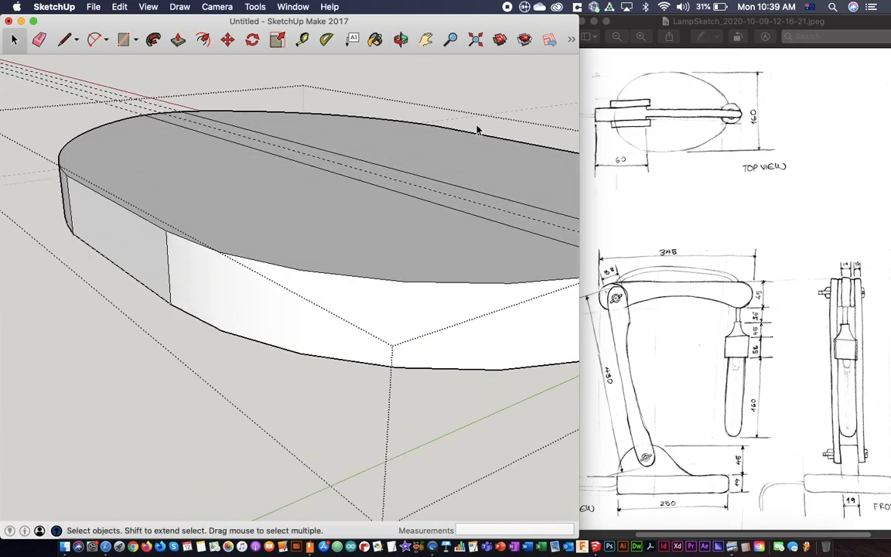
left_click(475, 38)
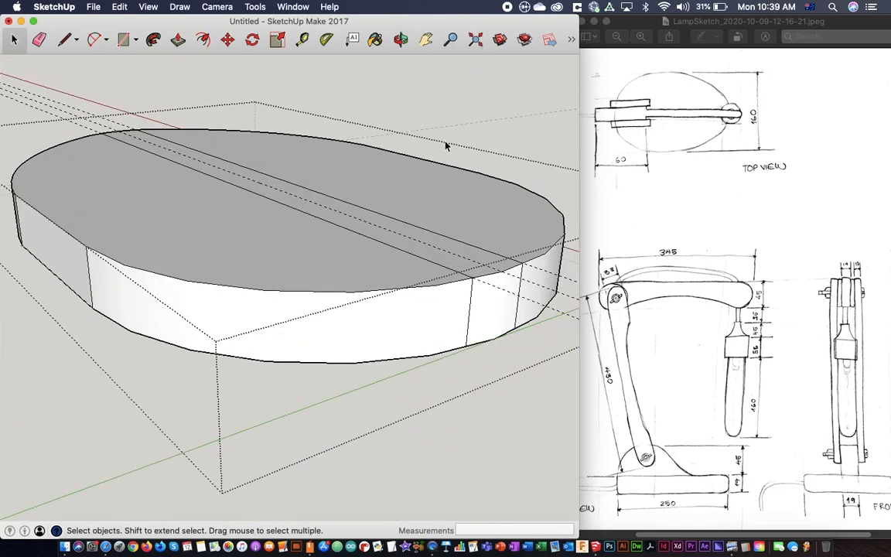
left_click(178, 39)
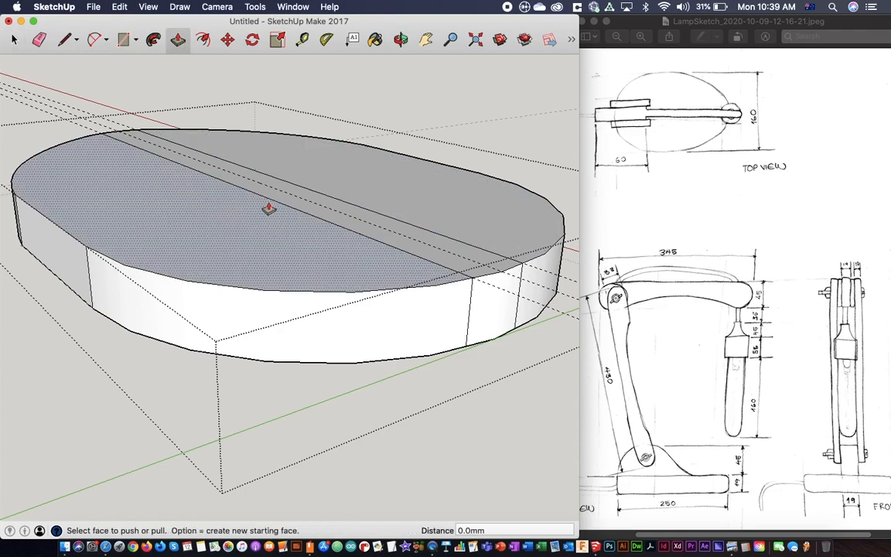
left_click_drag(313, 205, 309, 133)
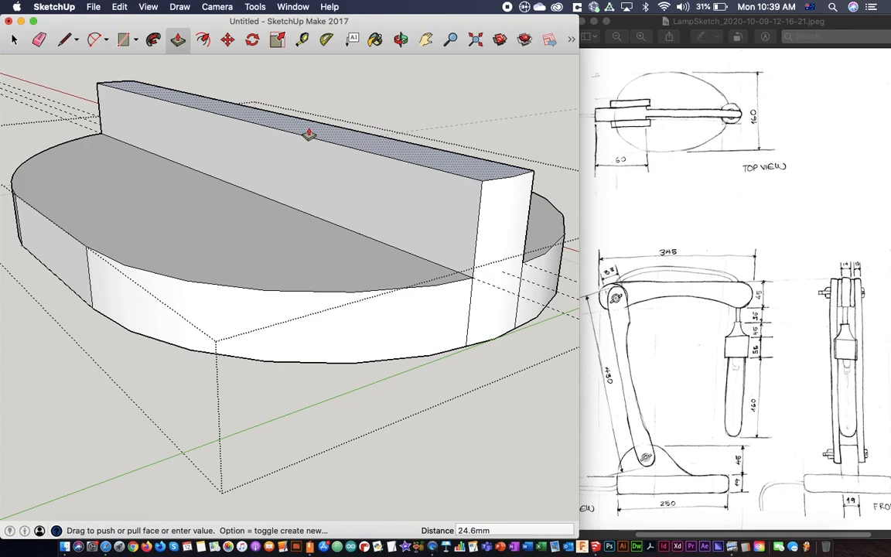
key("Return")
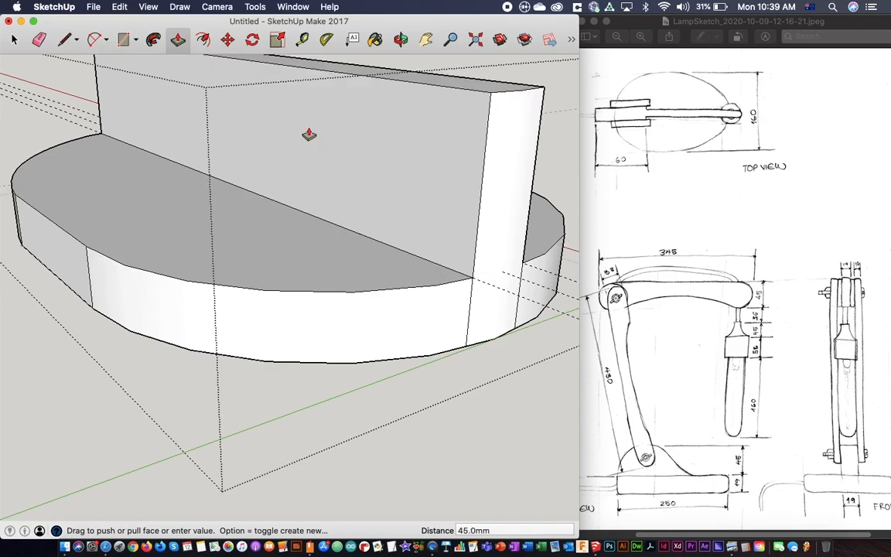
Place a vertical guide on the raised strip's long side face, 50 mm in from its end edge
middle_click_drag(309, 147, 497, 192)
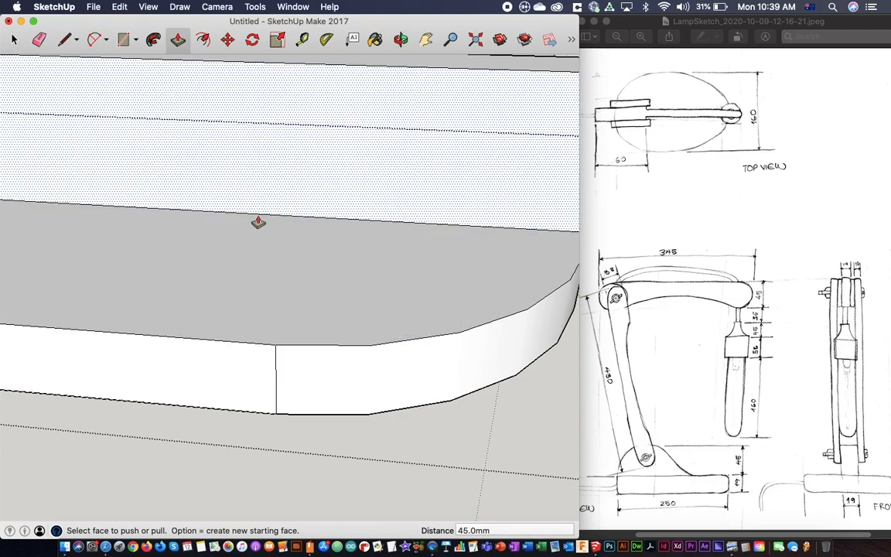
left_click(474, 40)
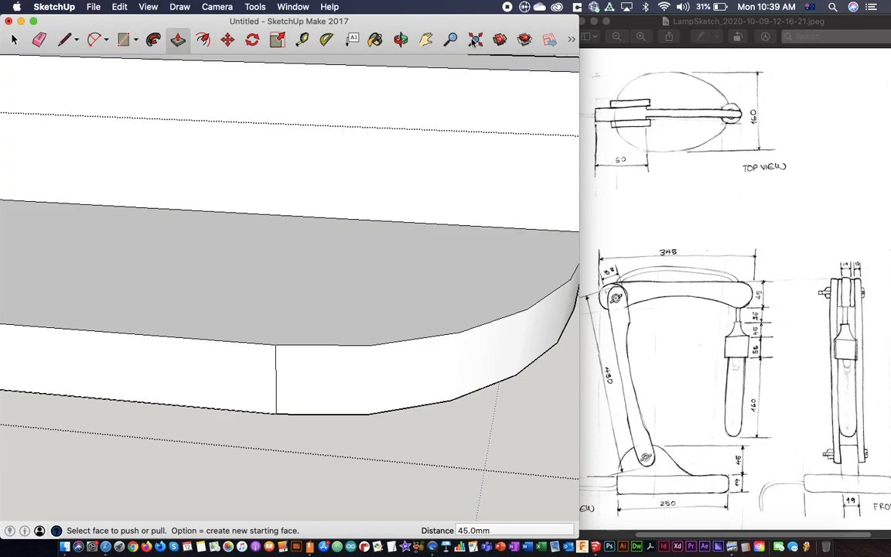
scroll(6, 200, "up", 5)
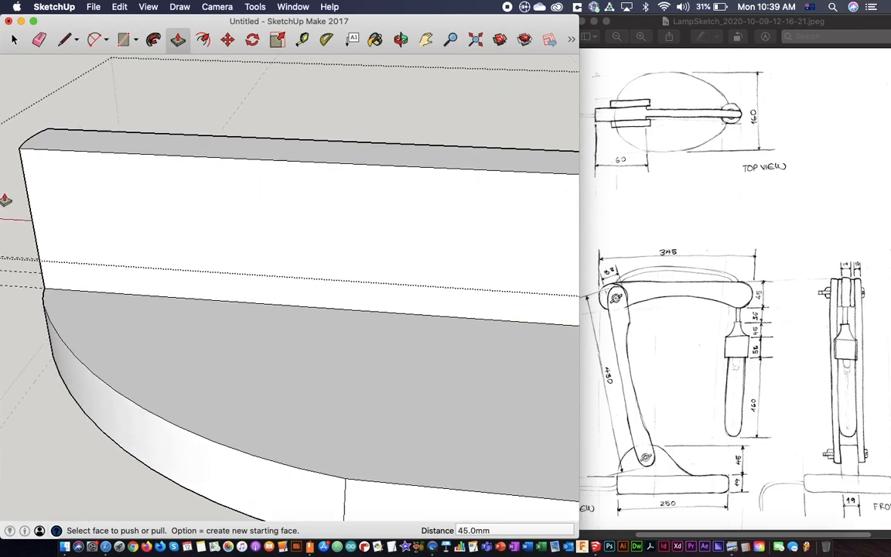
left_click(303, 41)
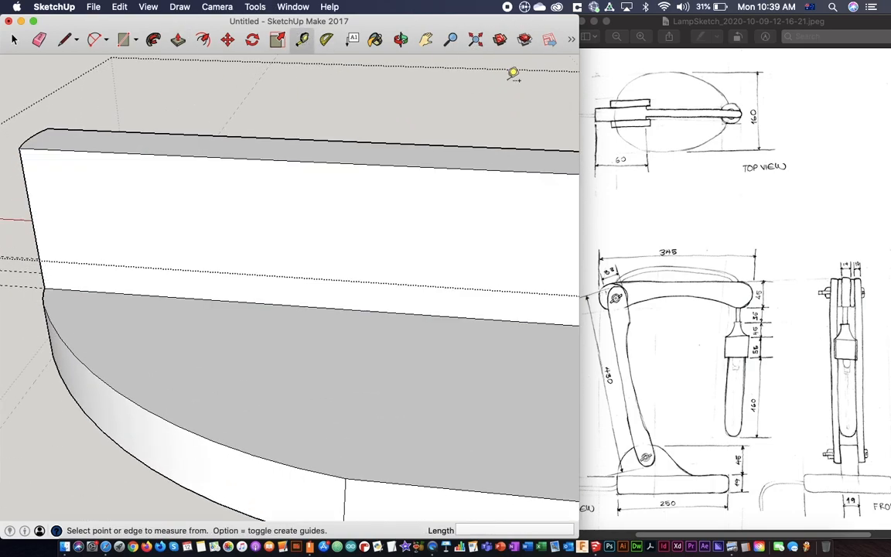
left_click(30, 210)
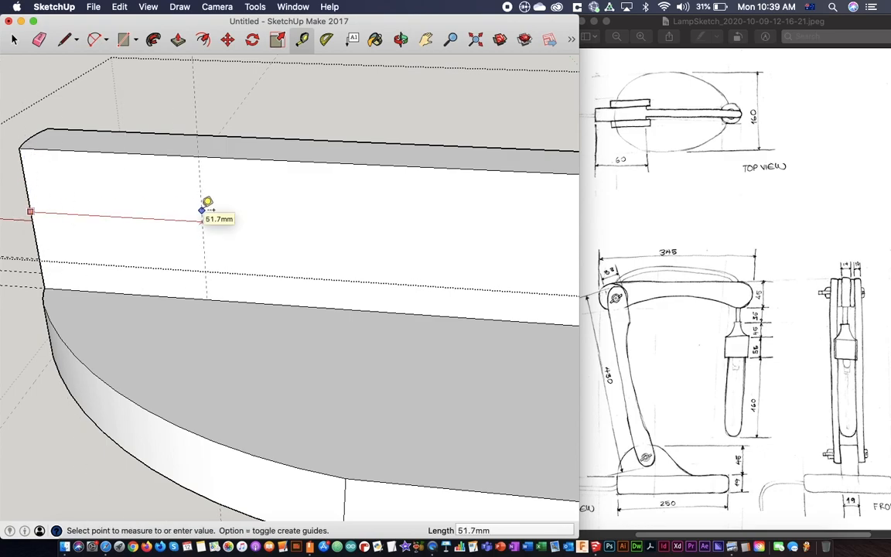
type("50")
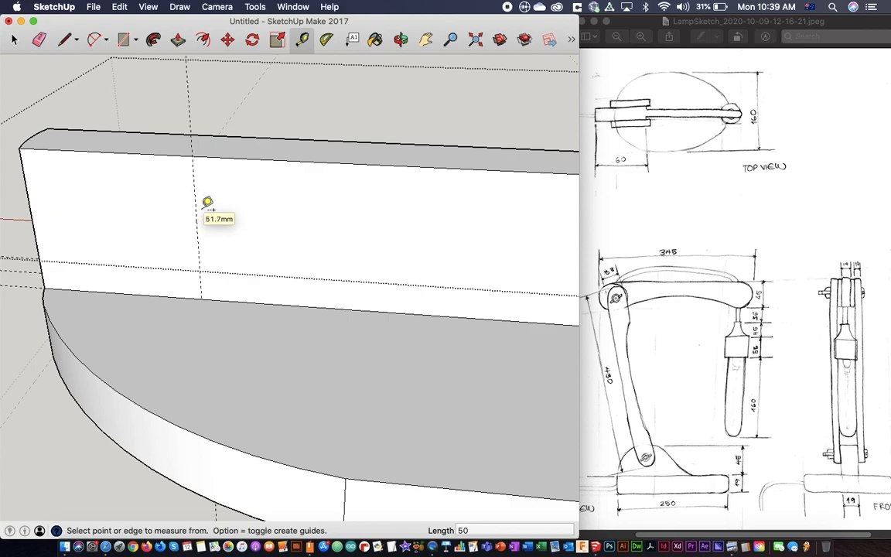
key("Return")
Place two more vertical guides along the strip's side face, each offset 50 mm from the previous guide
left_click(196, 215)
type("50")
key("Return")
left_click(372, 225)
type("50")
key("Return")
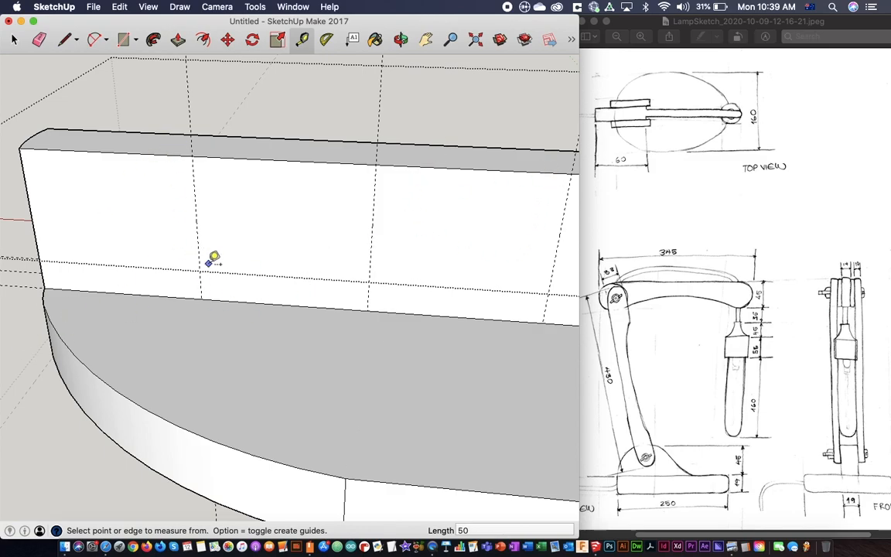
Draw a two-point arc with a 12 mm bulge from the side face's lower end corner to the first guide at the top edge
left_click(473, 40)
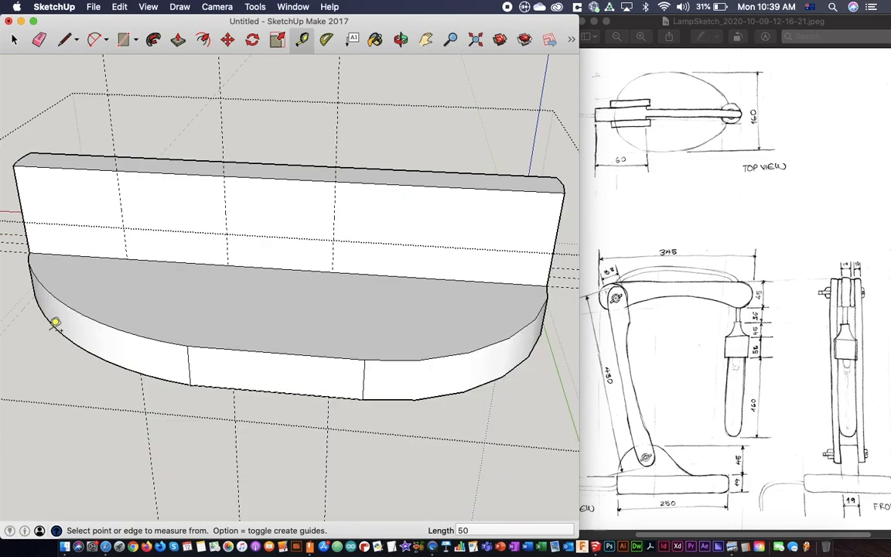
left_click(94, 38)
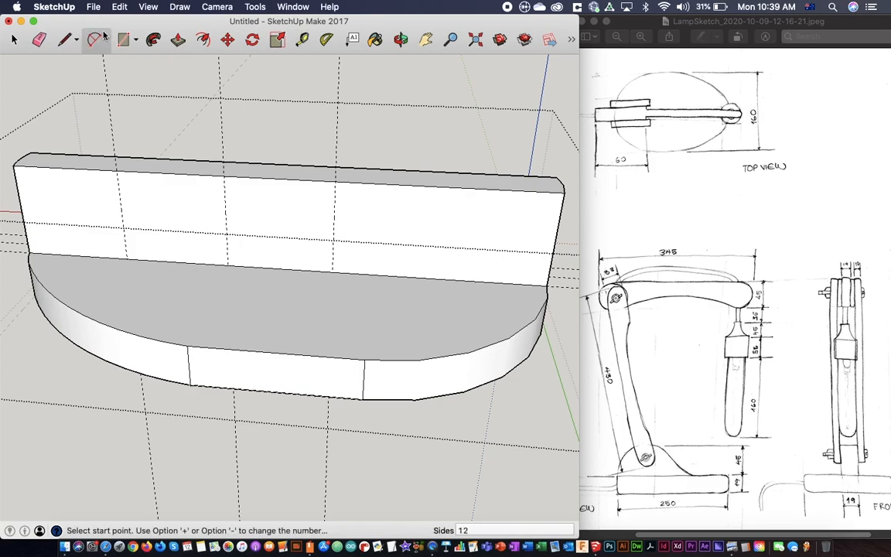
left_click(29, 252)
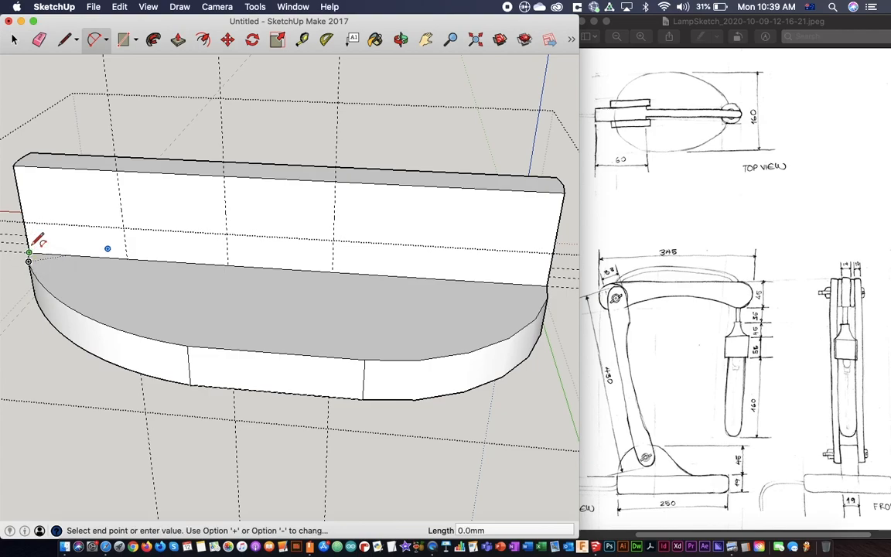
left_click(116, 167)
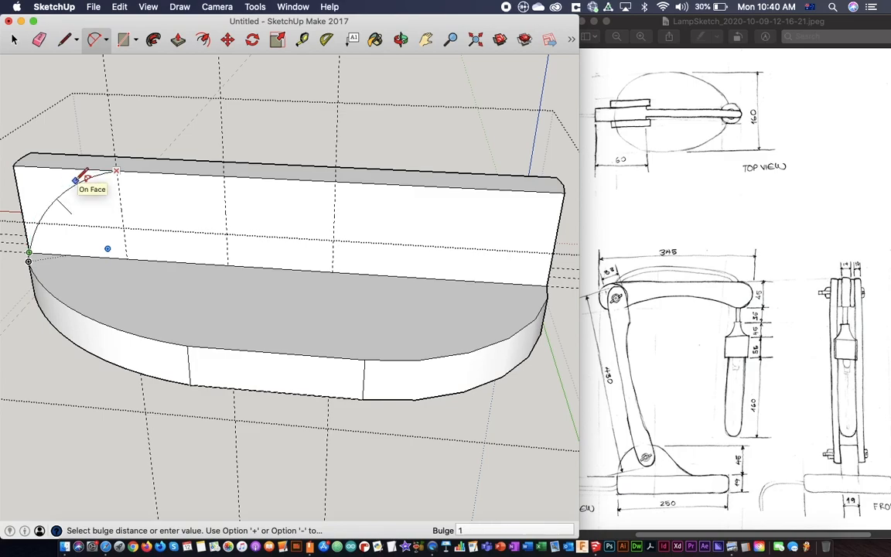
key("Return")
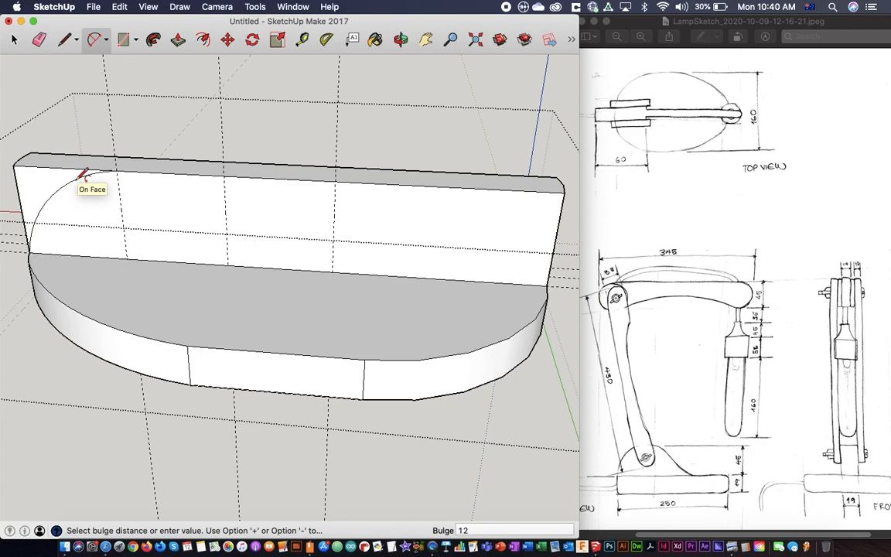
Place a guide point on the second vertical guide, 20 mm below the strip's top edge
scroll(143, 165, "up", 5)
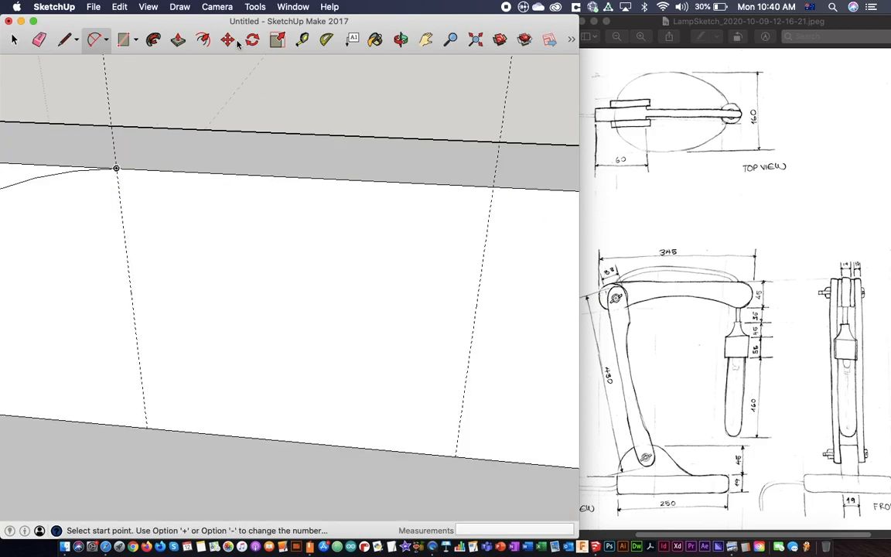
left_click(302, 40)
left_click(492, 186)
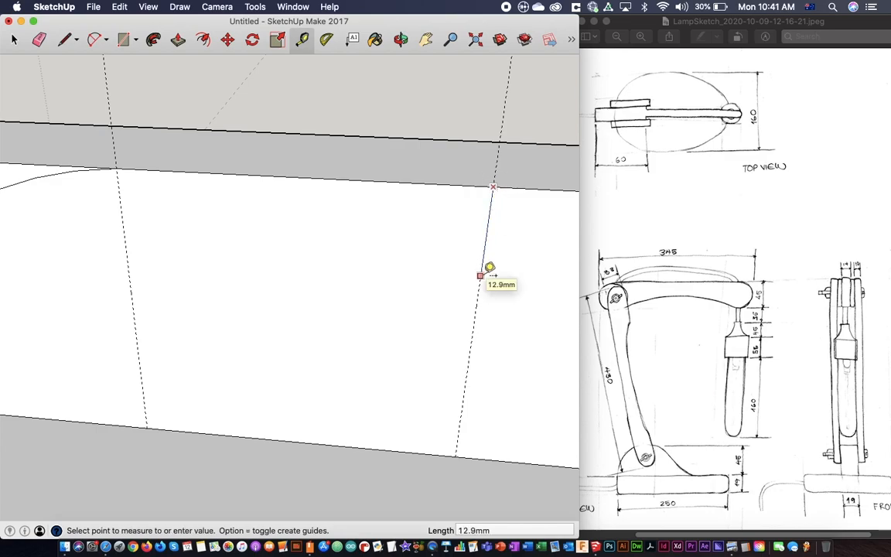
type("20")
key("Return")
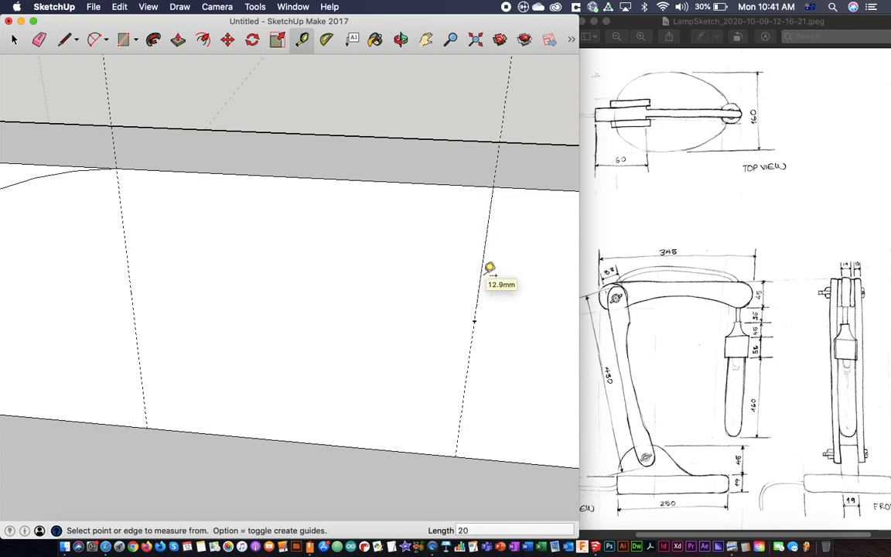
Draw an arc with a 5.5 mm bulge from the first arc's top end to the guide point on the second guide
left_click(92, 39)
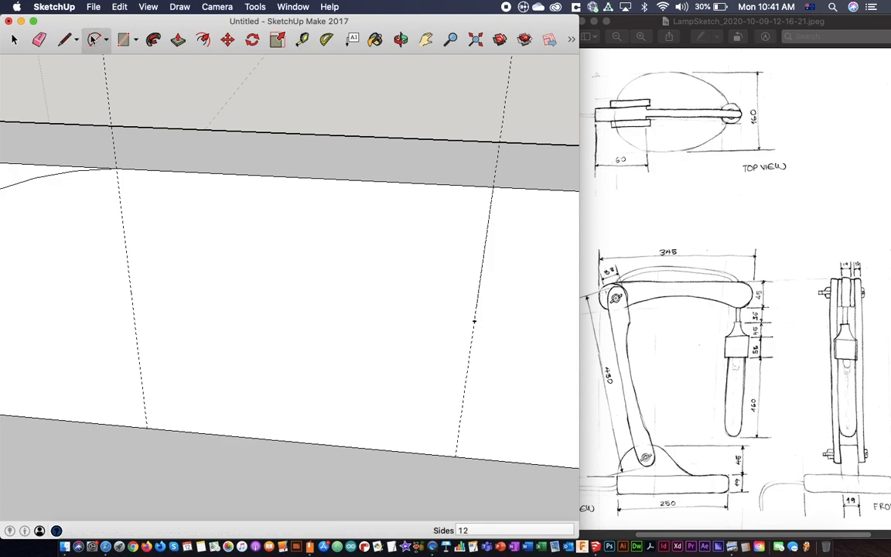
scroll(259, 213, "up", 2)
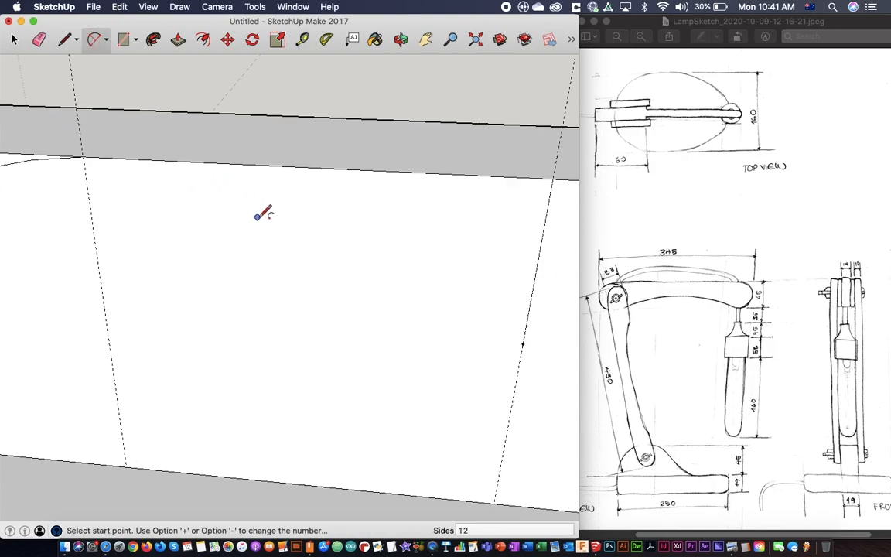
left_click(83, 157)
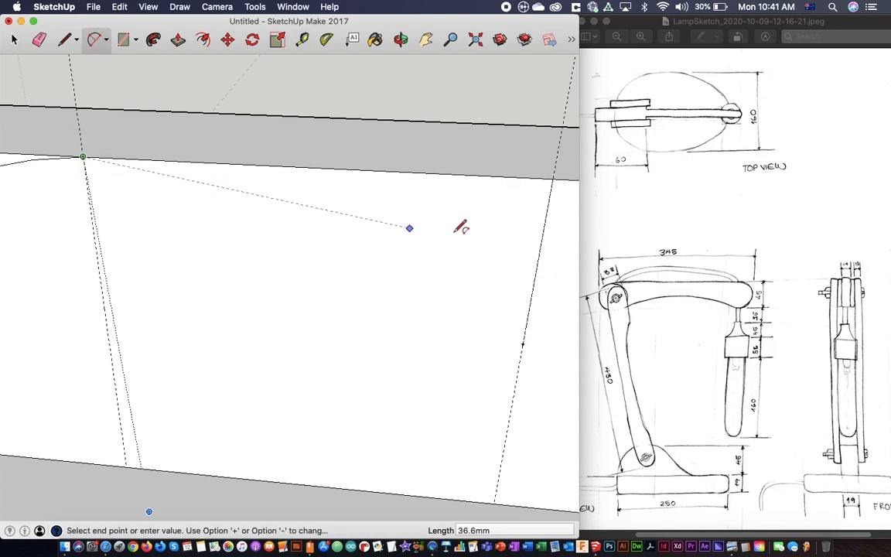
left_click(523, 343)
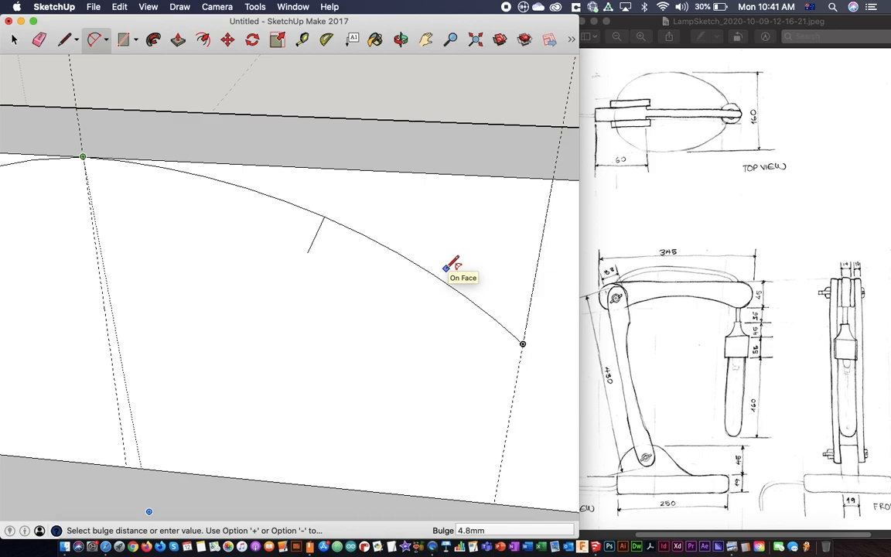
left_click(449, 268)
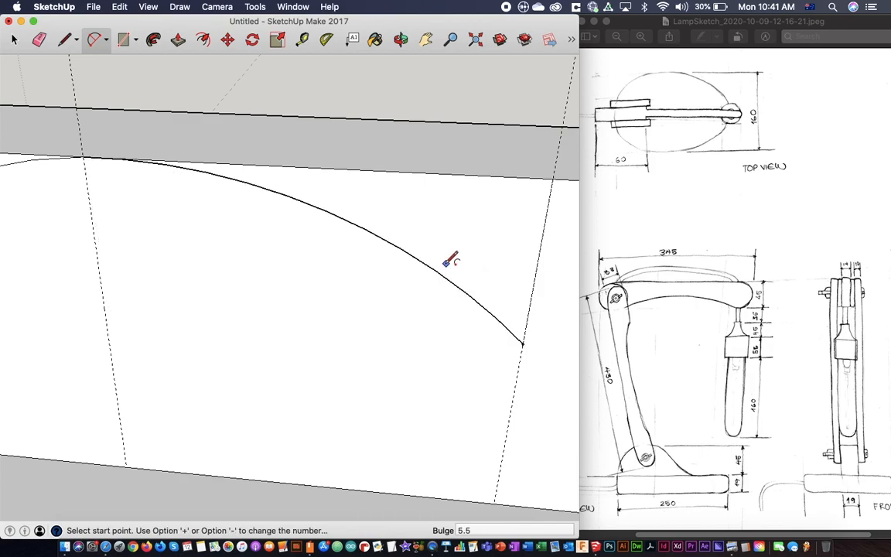
scroll(85, 149, "up", 3)
scroll(85, 149, "up", 3)
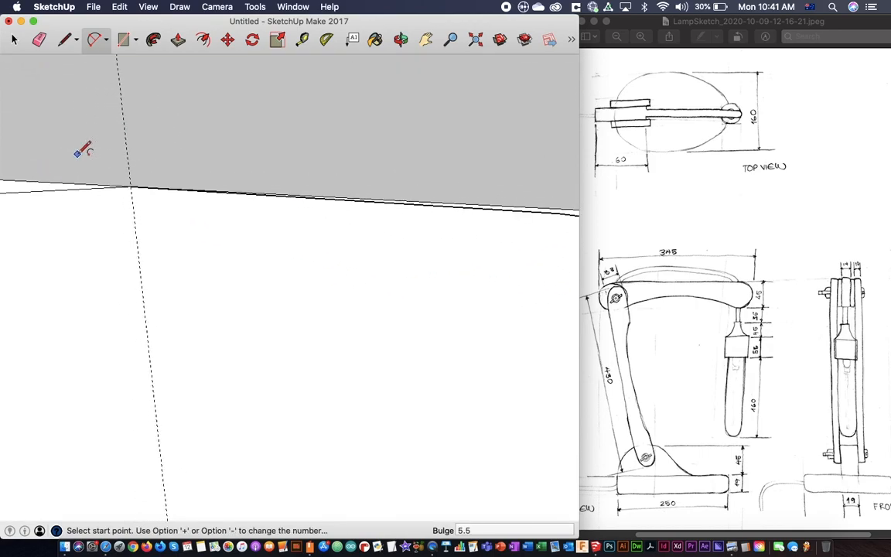
Draw a two-point arc with a 4 mm bulge from the guide point to the third vertical guide at the side face's lower edge
left_click(477, 41)
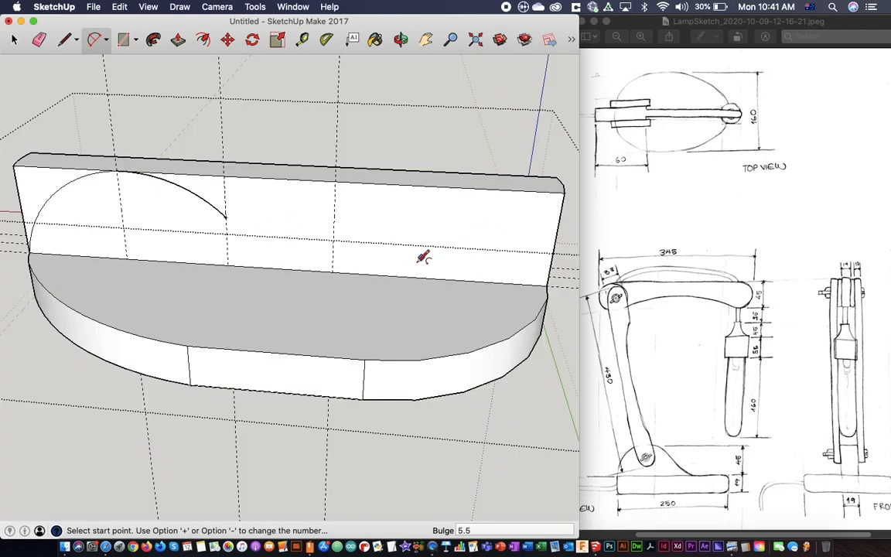
left_click(225, 215)
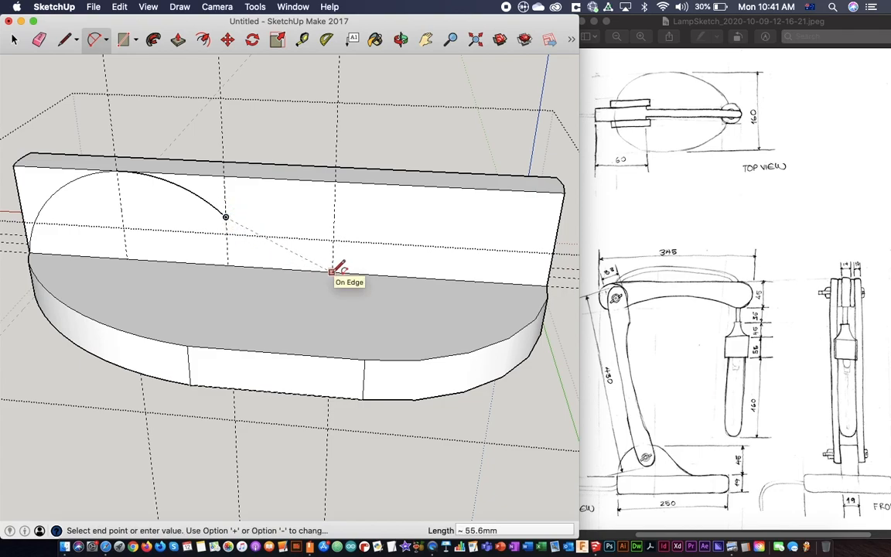
scroll(337, 268, "up", 5)
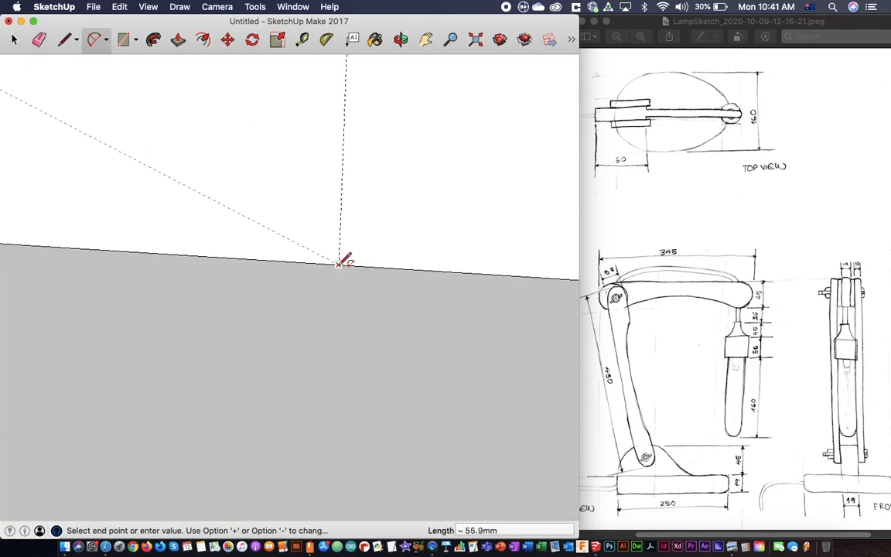
left_click(338, 264)
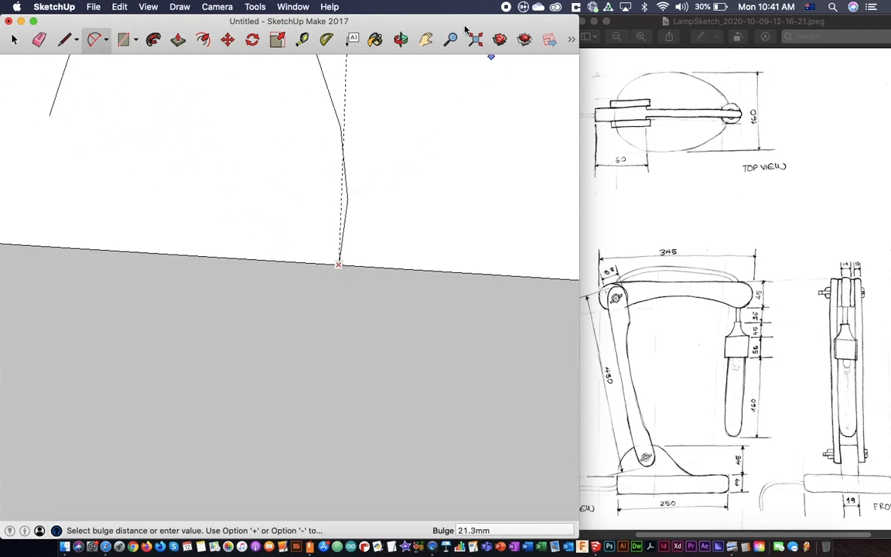
scroll(341, 232, "down", 5)
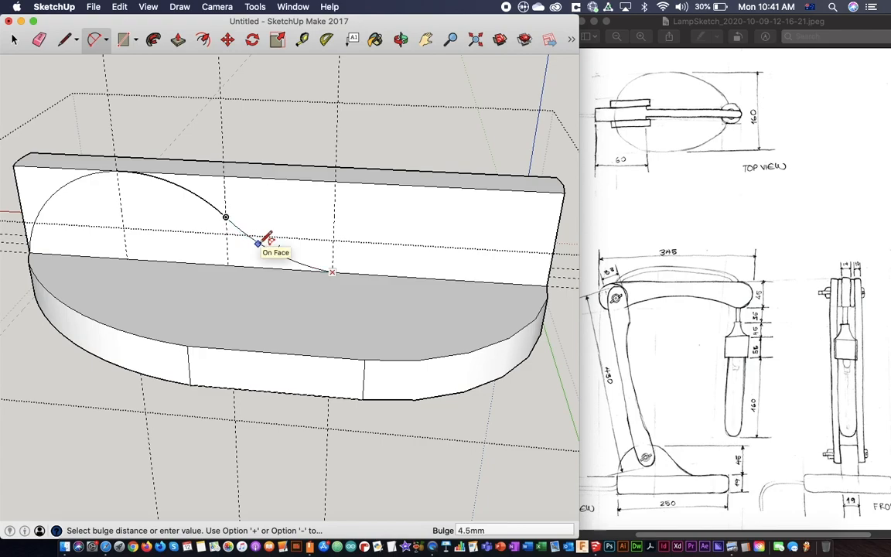
type("4")
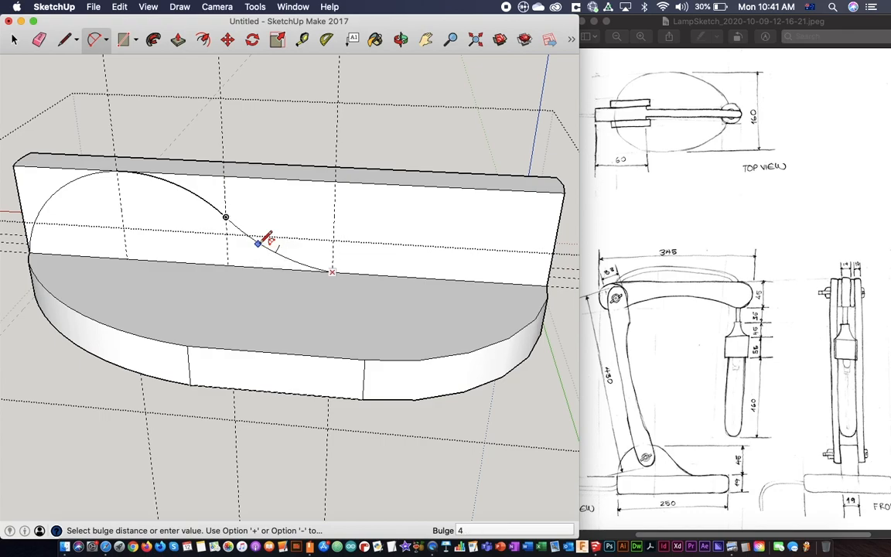
key("Return")
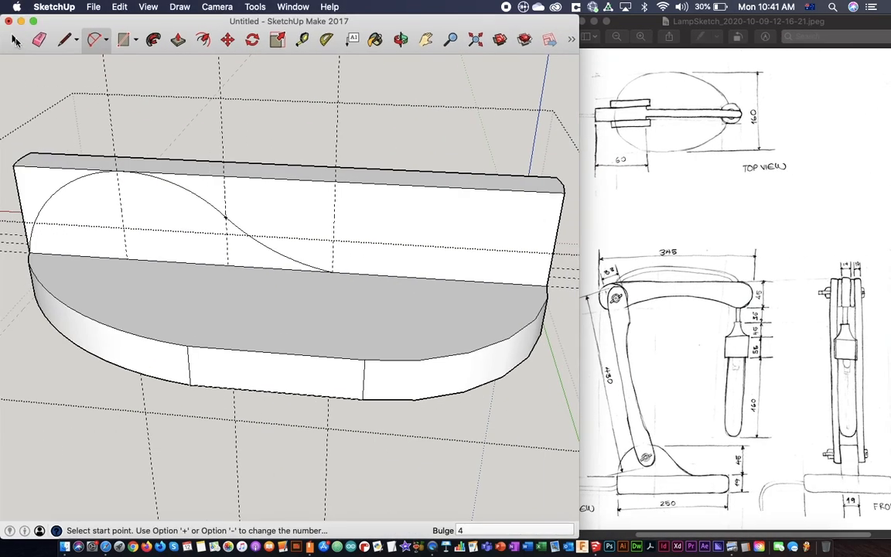
Push the waste faces on both sides of the curved profile 19 mm back through the strip's thickness
left_click(15, 40)
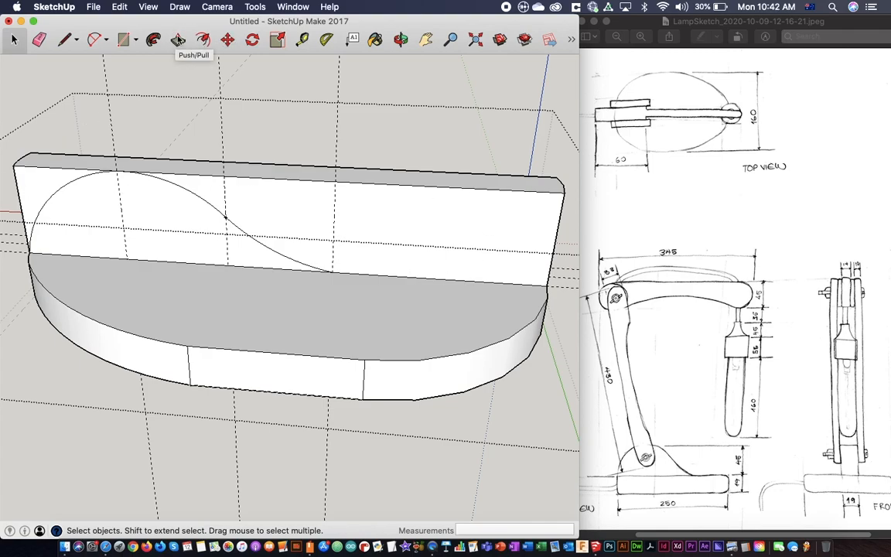
left_click(178, 41)
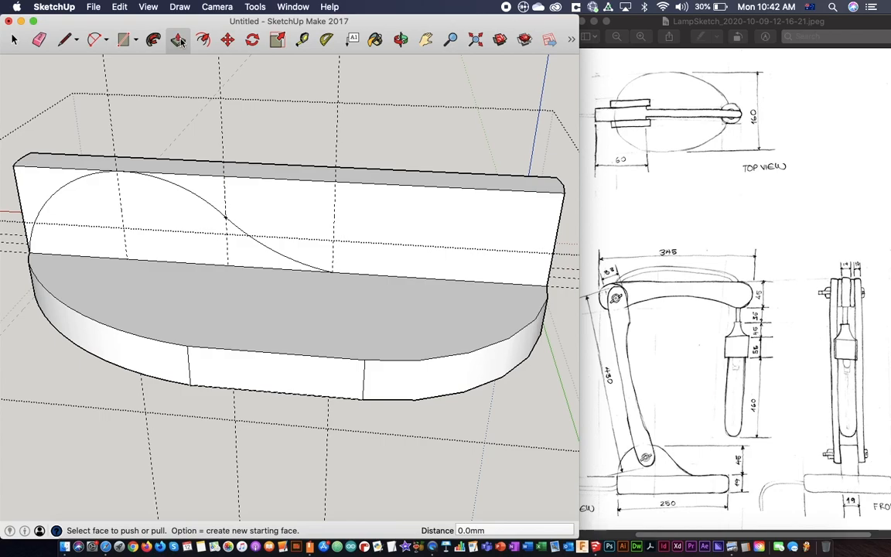
left_click(399, 213)
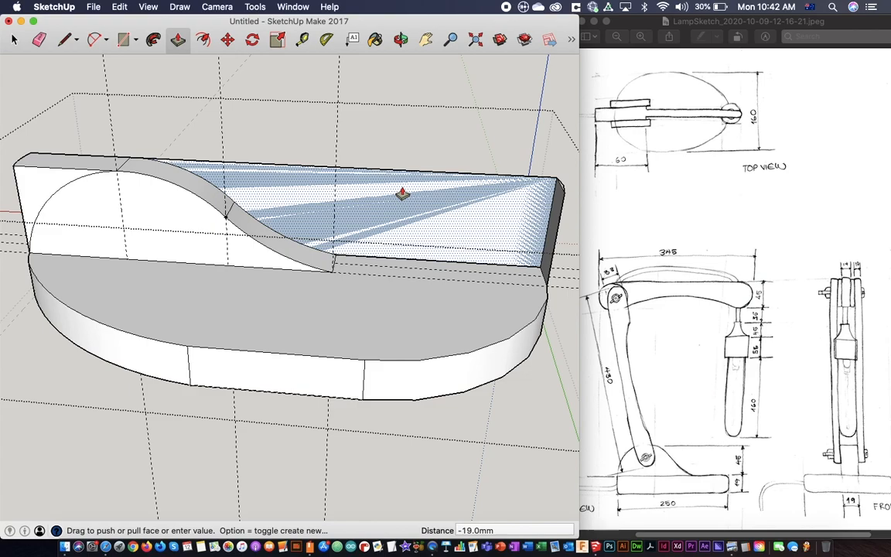
left_click(401, 193)
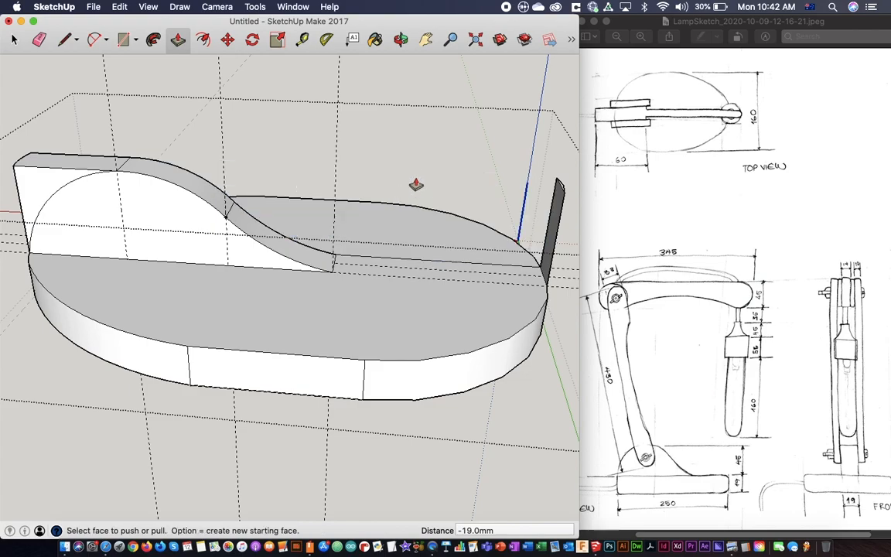
left_click(27, 178)
left_click(45, 164)
Push the leftover upright sliver beyond the bracket's low tail down 45 mm to the base's top surface
scroll(557, 251, "up", 5)
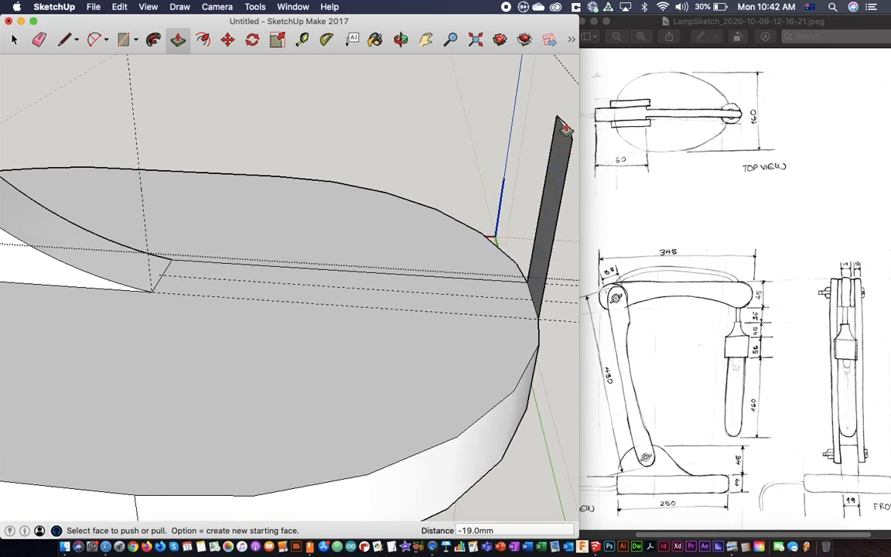
left_click(565, 127)
scroll(571, 128, "up", 5)
left_click(559, 155)
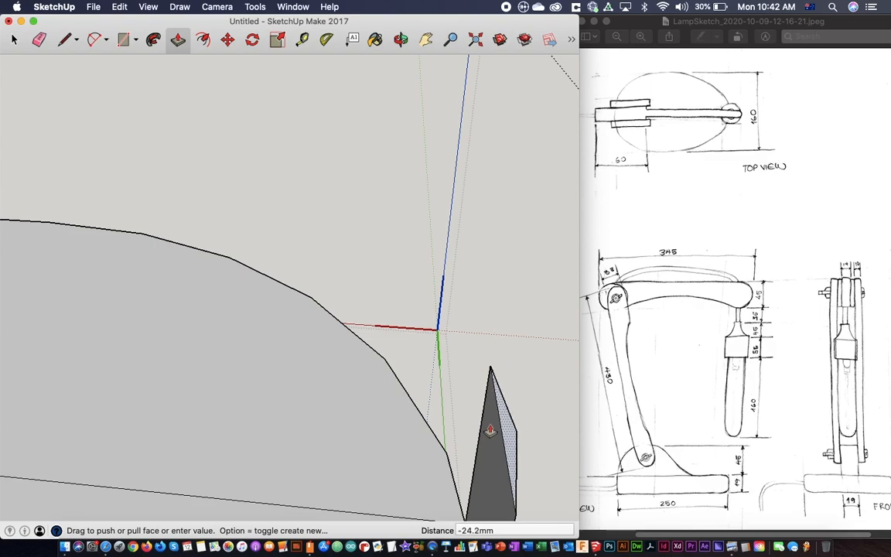
scroll(495, 132, "down", 5)
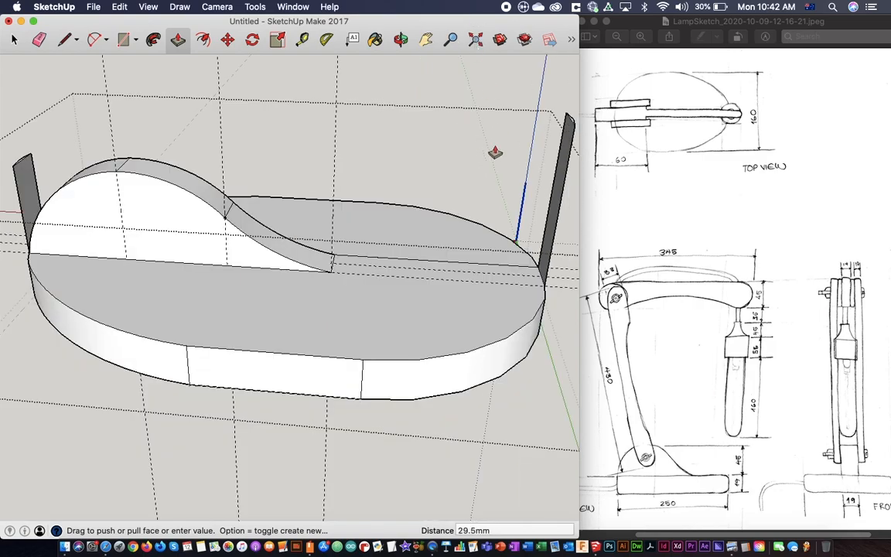
scroll(545, 282, "up", 6)
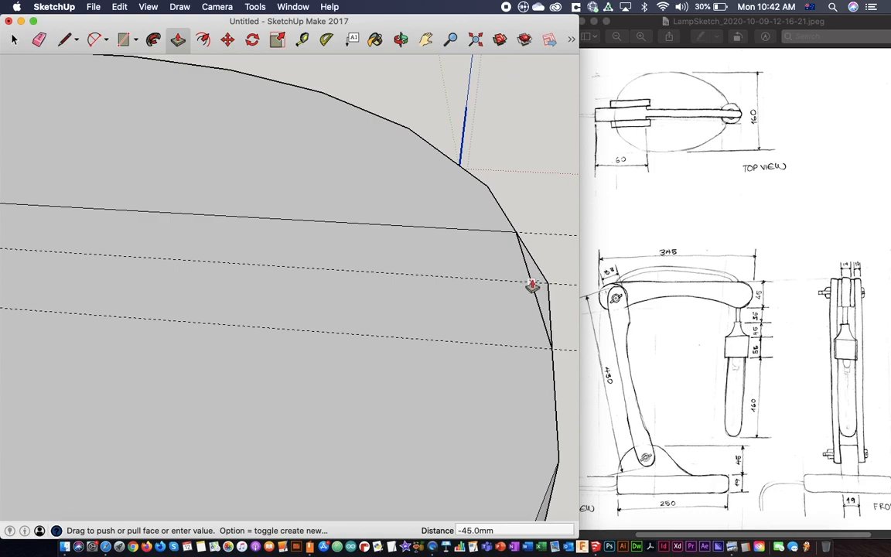
left_click(532, 286)
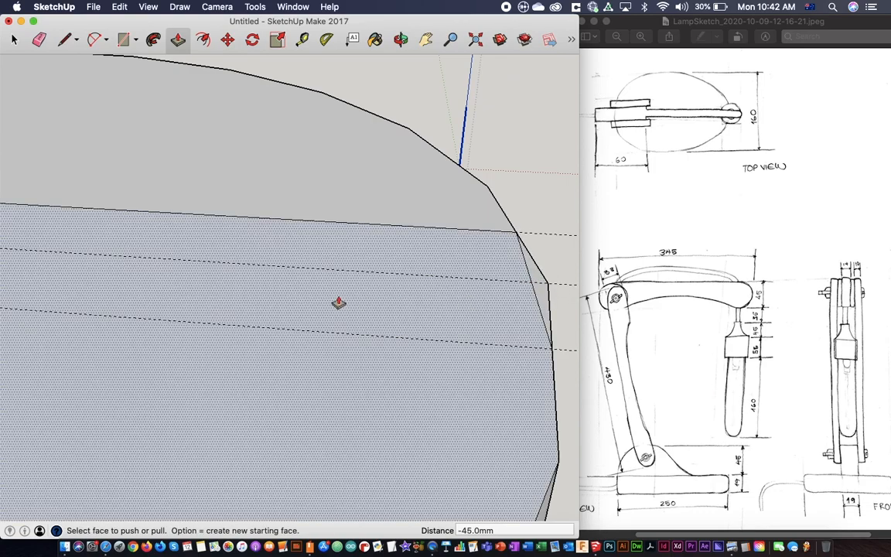
Push the leftover upright sliver beside the bracket's rounded end down about 44.8 mm to the base's top level
left_click(474, 39)
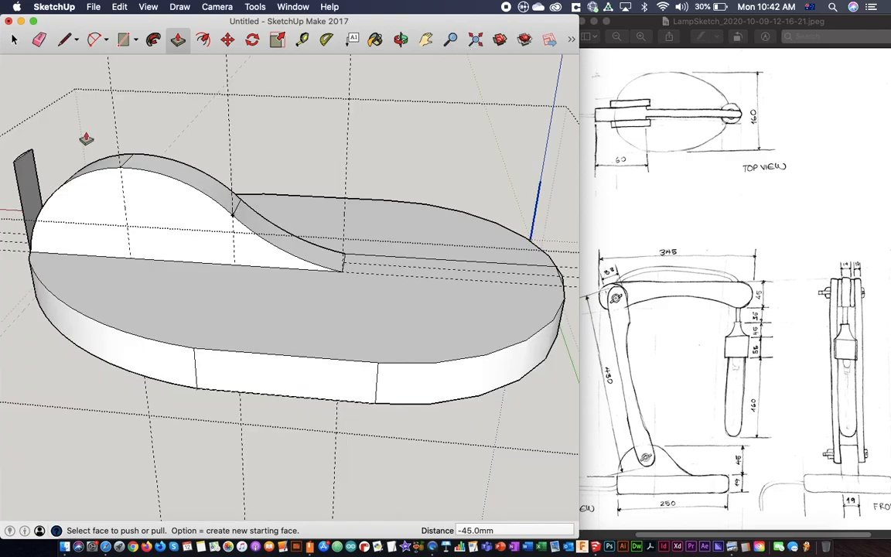
scroll(23, 132, "up", 5)
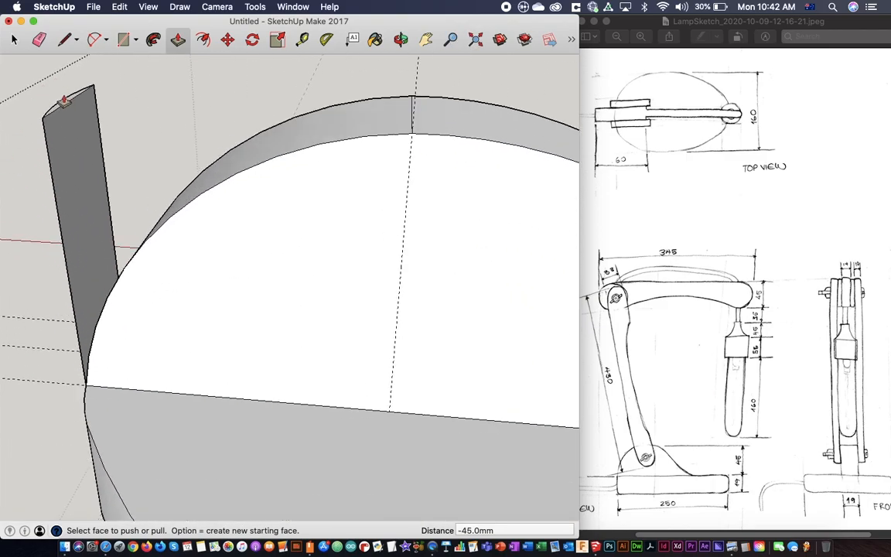
scroll(65, 103, "up", 3)
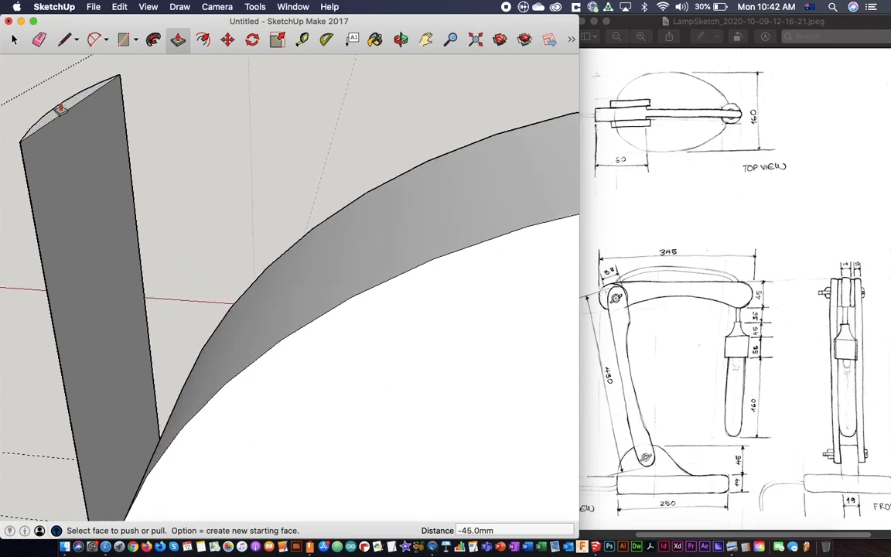
left_click_drag(69, 108, 469, 42)
left_click(469, 41)
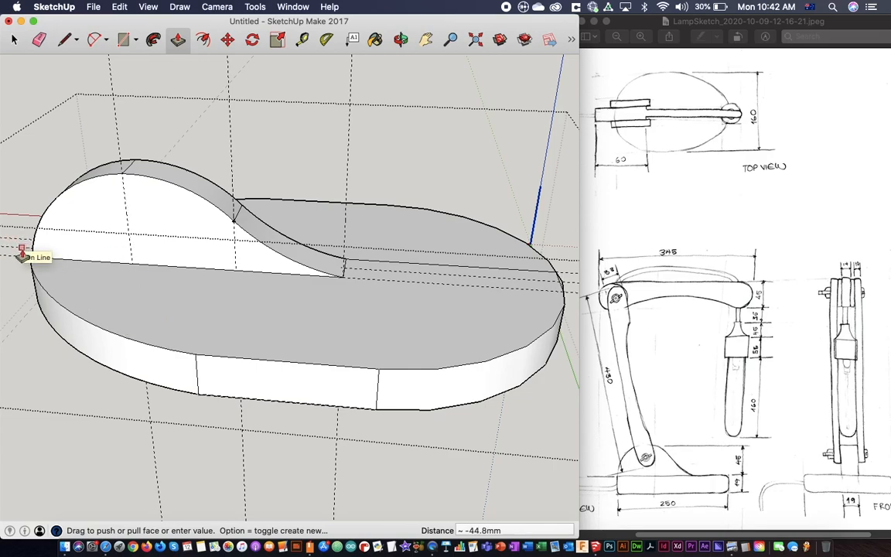
left_click(22, 256)
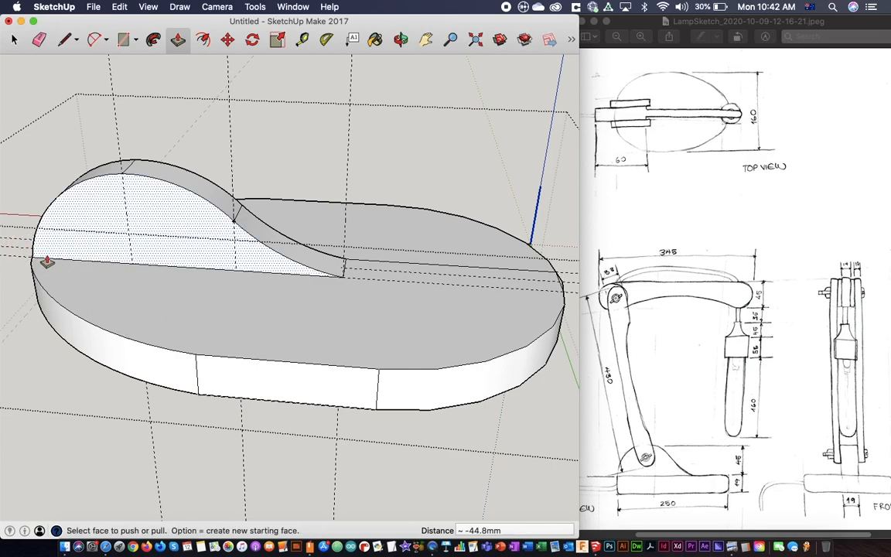
Examine the bracket's rounded end at the base rim and the area where its tail meets the base
middle_click_drag(48, 254, 485, 231)
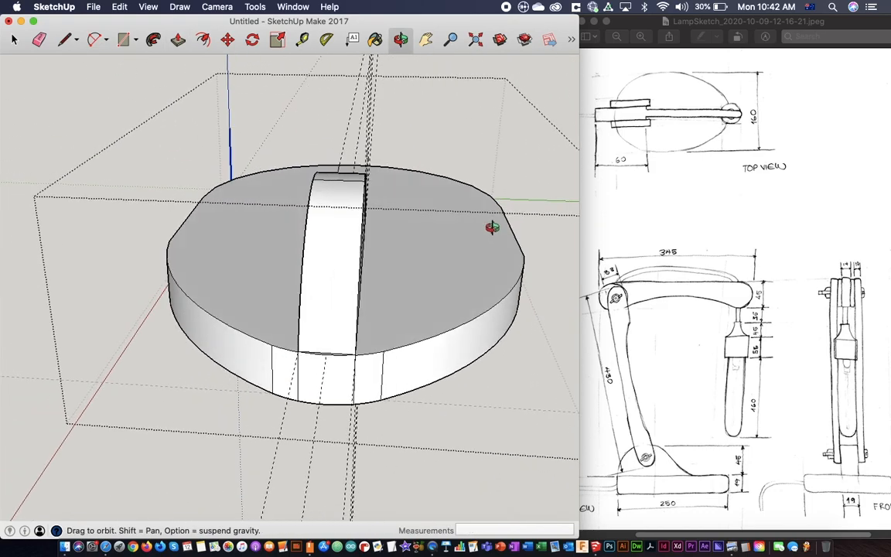
scroll(322, 350, "up", 10)
left_click(475, 40)
scroll(437, 249, "up", 3)
middle_click_drag(438, 248, 131, 289)
scroll(107, 352, "up", 5)
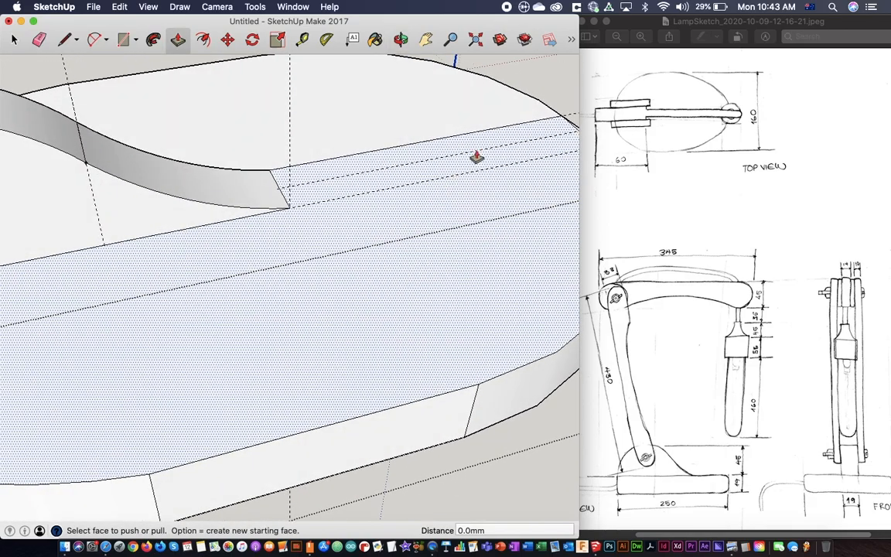